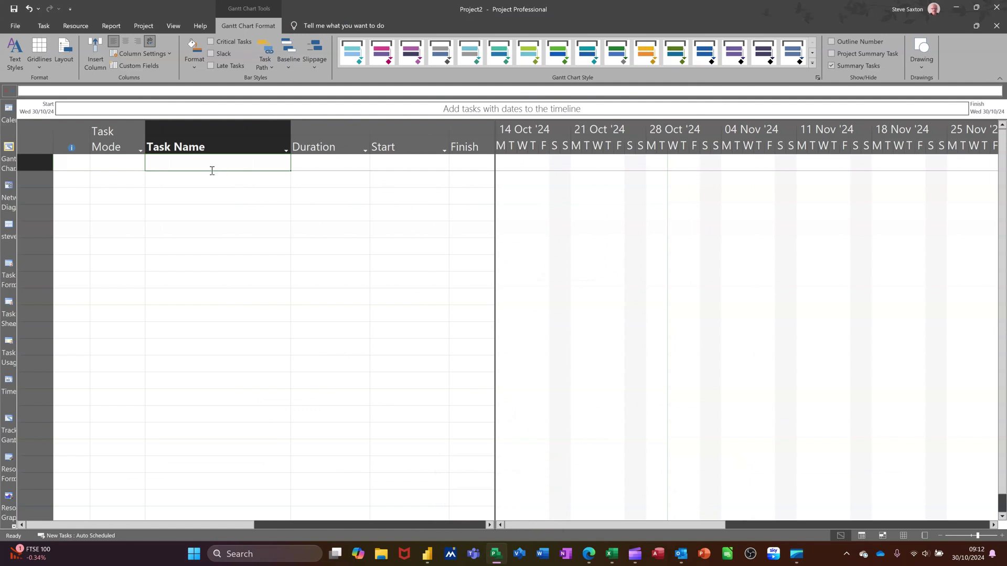
- Enter five tasks in the task list: Project A, Phase 1, Phase 2, Phase 3 and Phase 4
text(Proj)
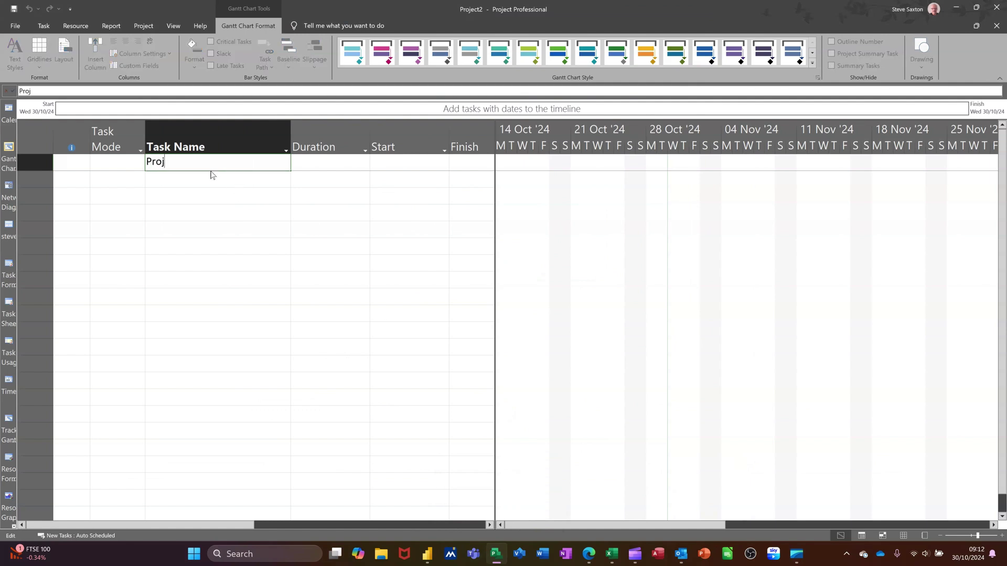
text(ect A)
key(Return)
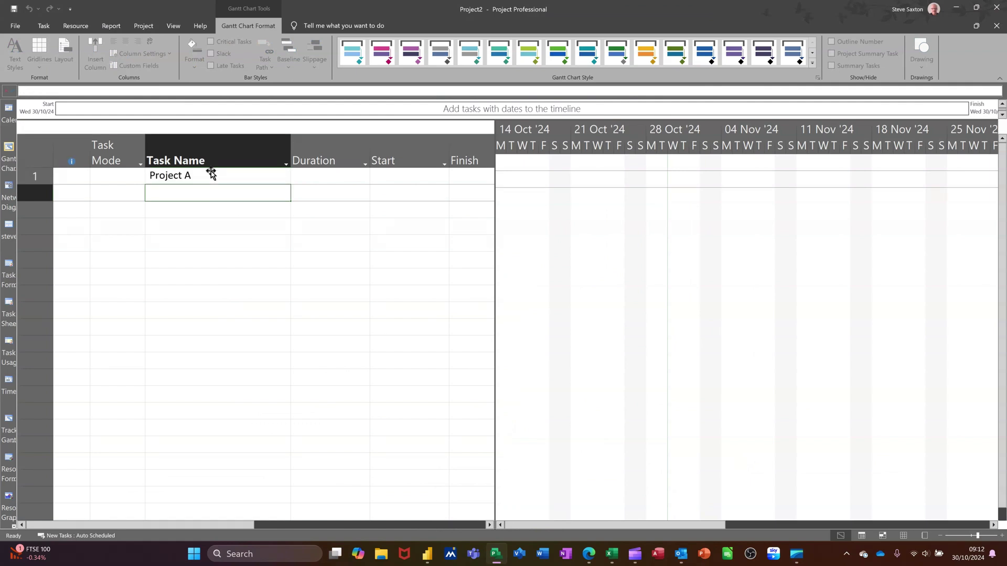
text(P)
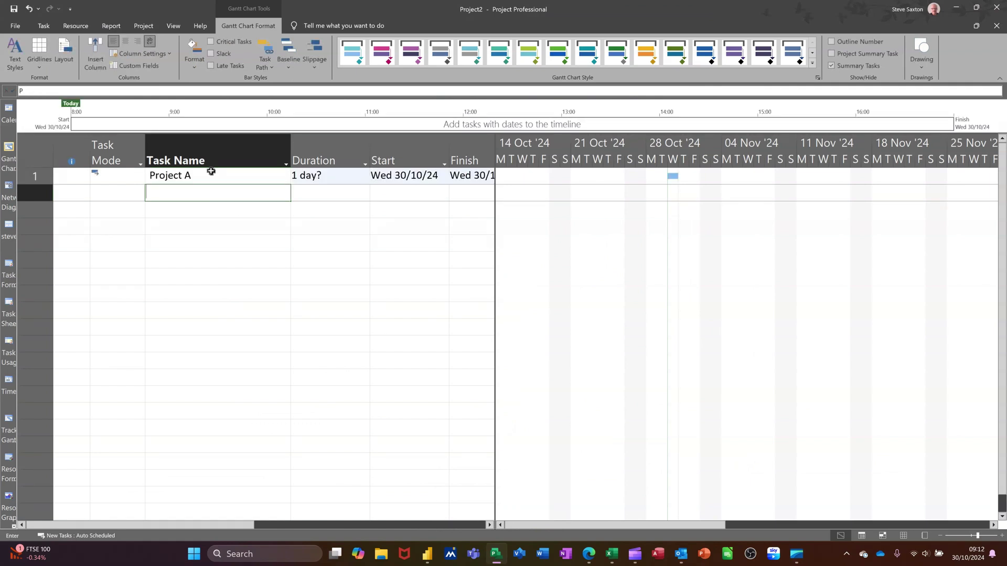
text(hase 1)
key(Return)
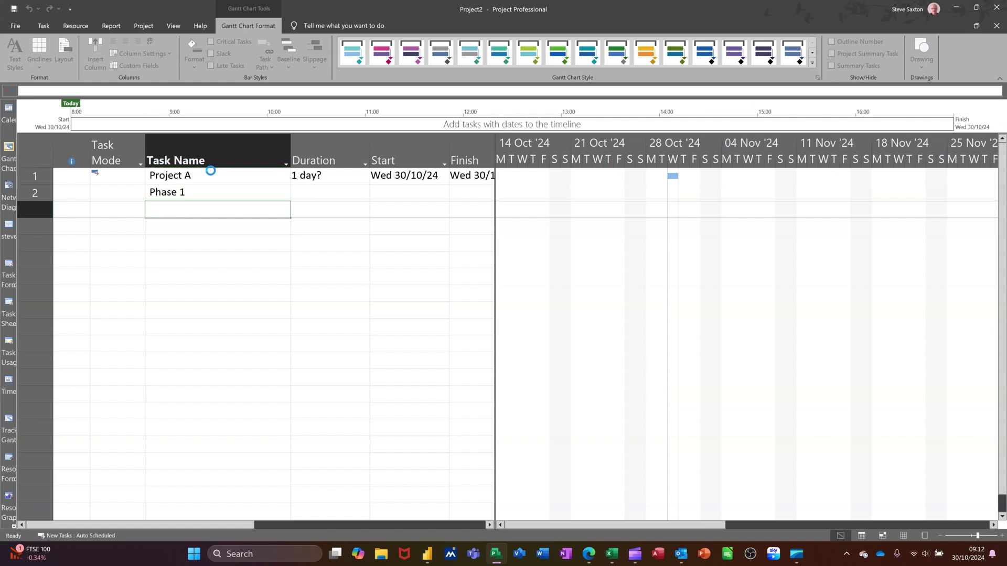
text(Phase 2)
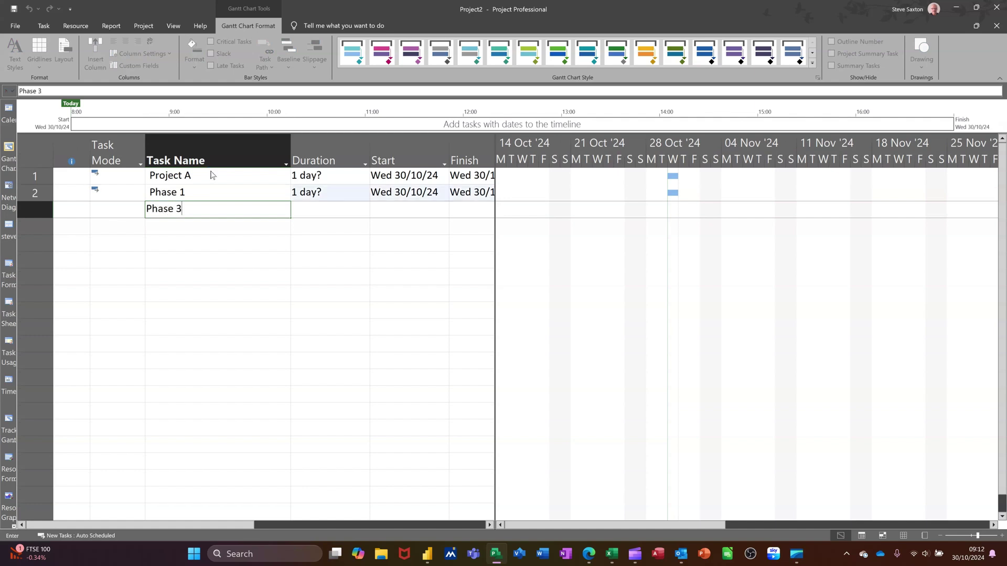
key(Return)
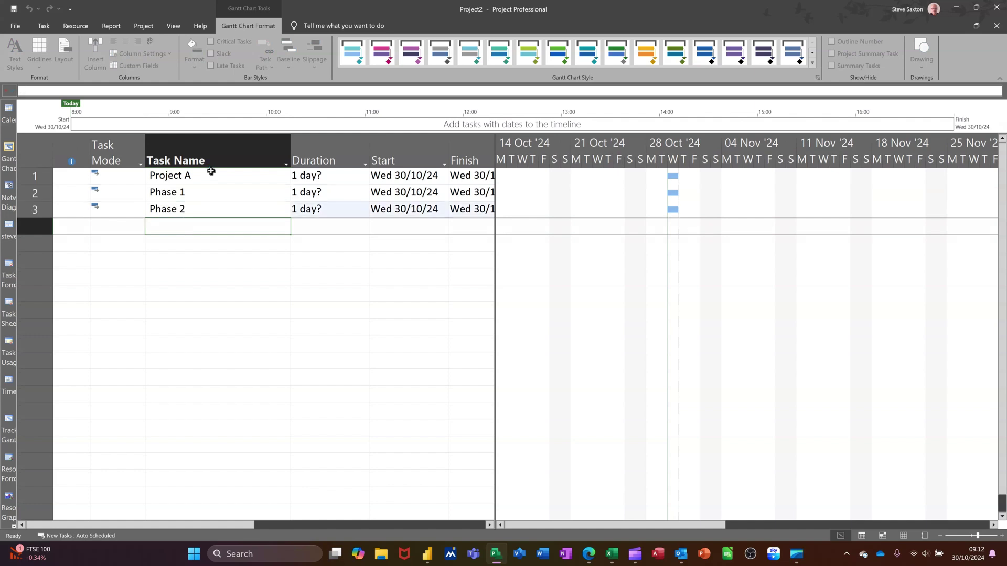
text(Phase 3)
key(Return)
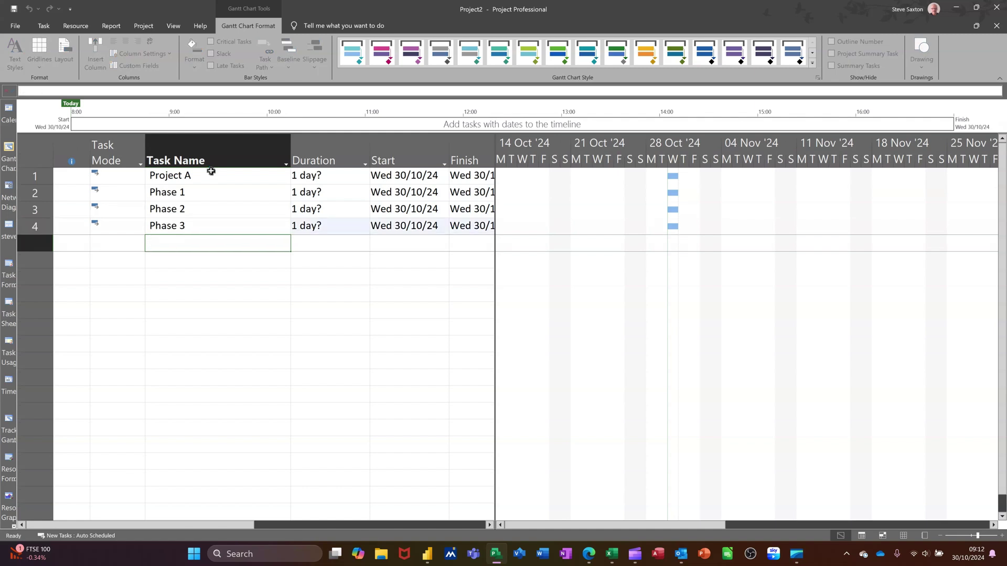
text(Phase 4)
key(Return)
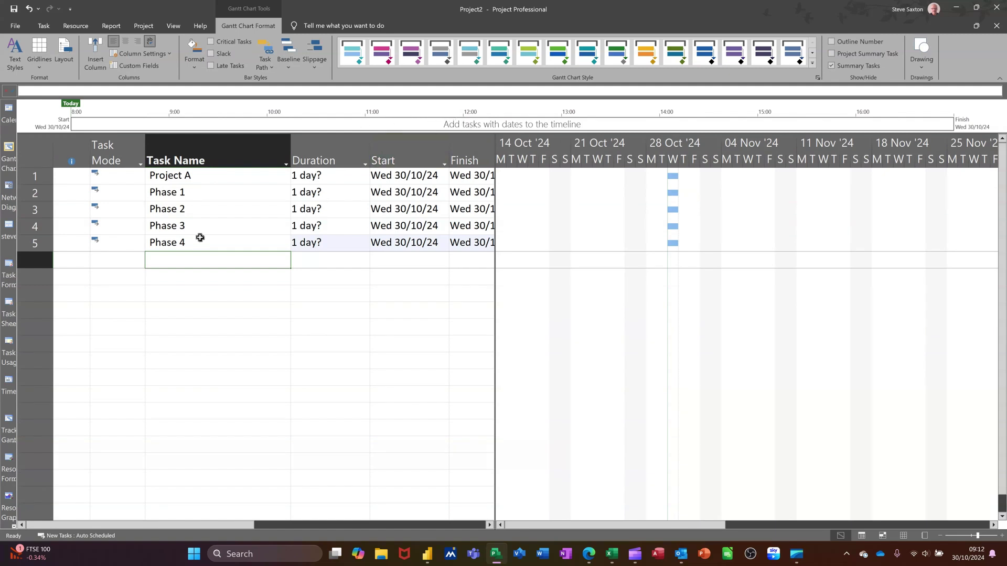
- Indent Phase 1 through Phase 4 as subtasks of Project A
drag(204, 192, 209, 241)
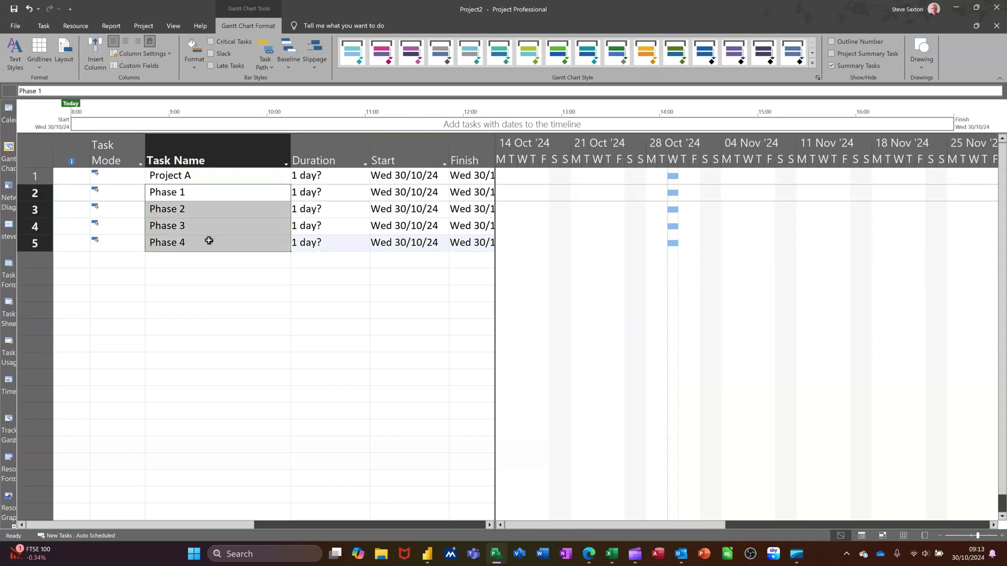
click(44, 25)
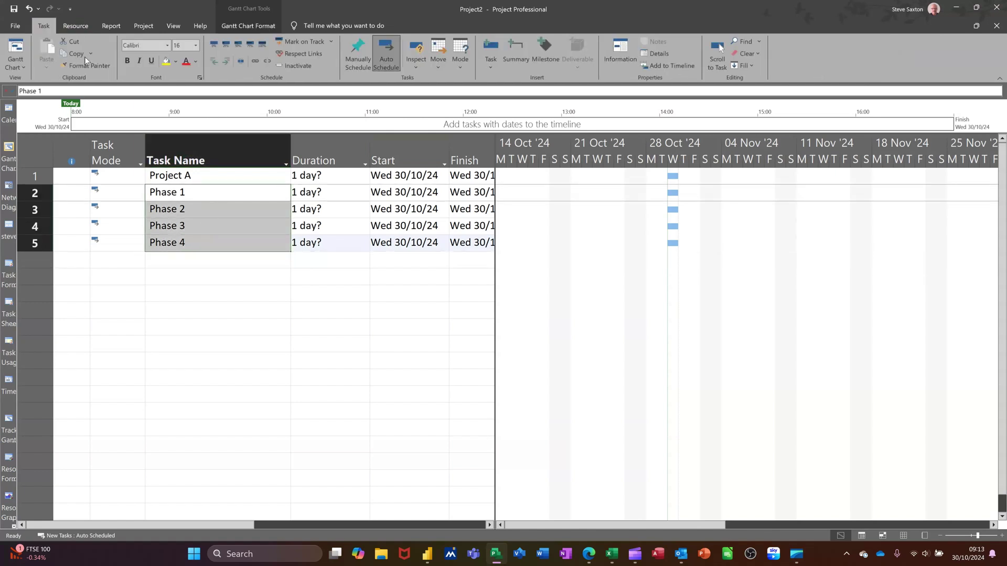
click(227, 63)
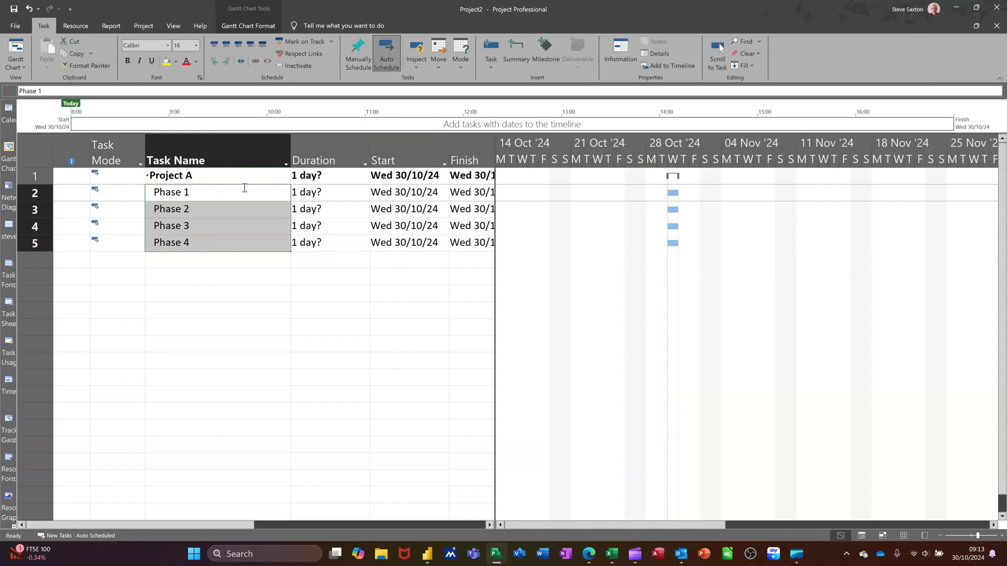
- Set the durations of Phase 1 to Phase 4 to 2, 3, 2 and 4 days respectively
click(313, 199)
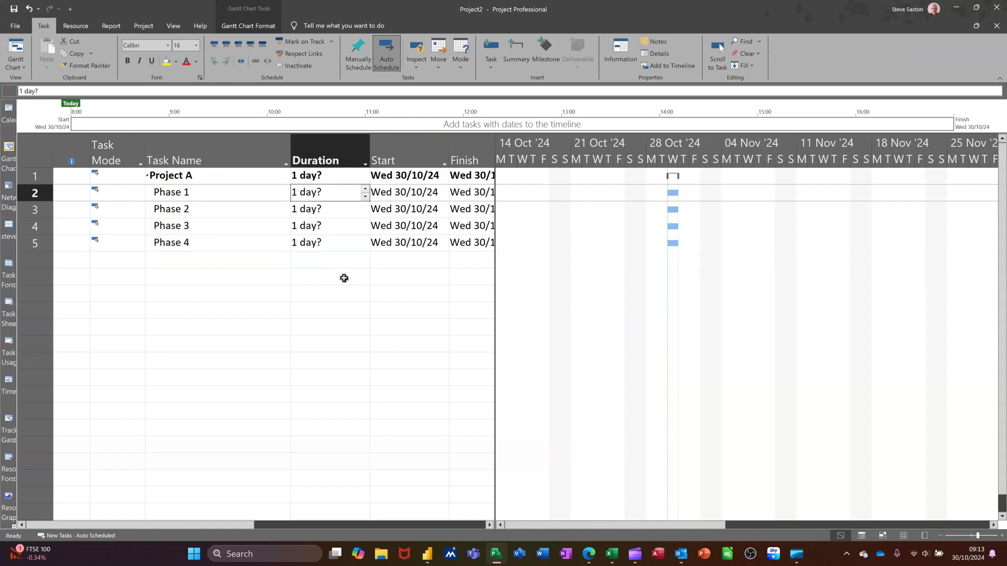
text(2)
key(Return)
text(3)
key(Return)
text(2)
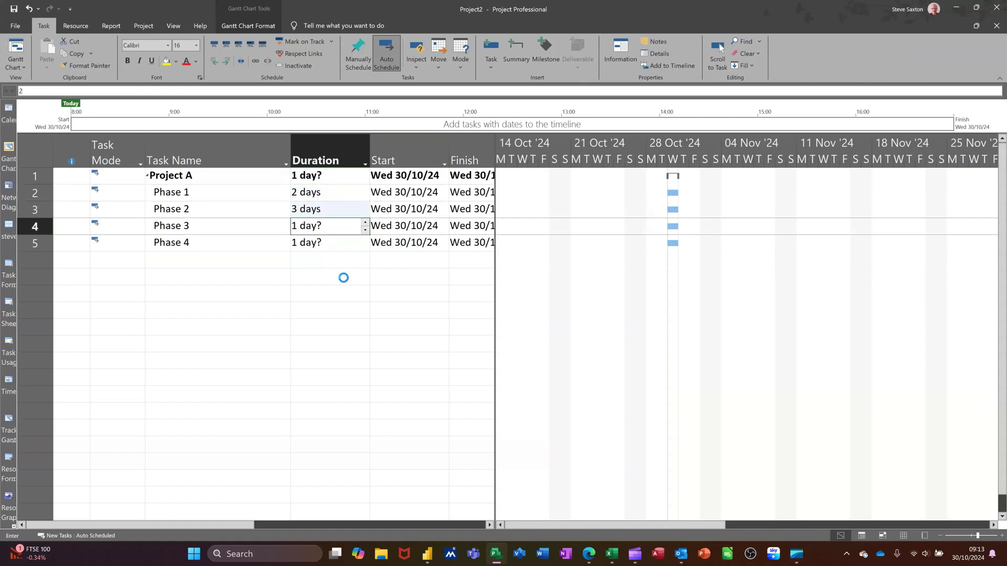
key(Return)
text(4)
key(Return)
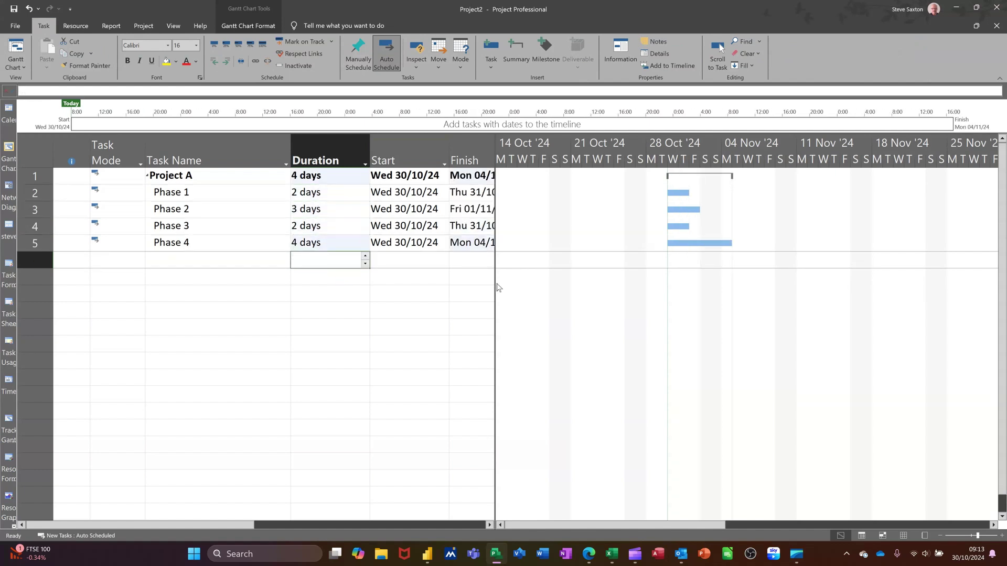
- Widen the task table to include the Predecessors column and link Phase 1 through Phase 4 in sequence
drag(495, 281, 616, 294)
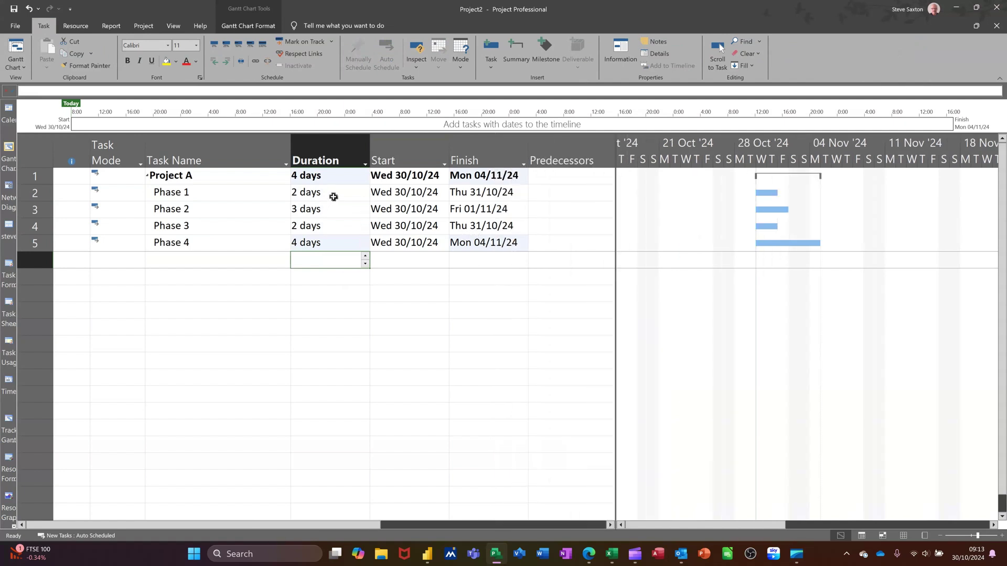
drag(333, 197, 334, 241)
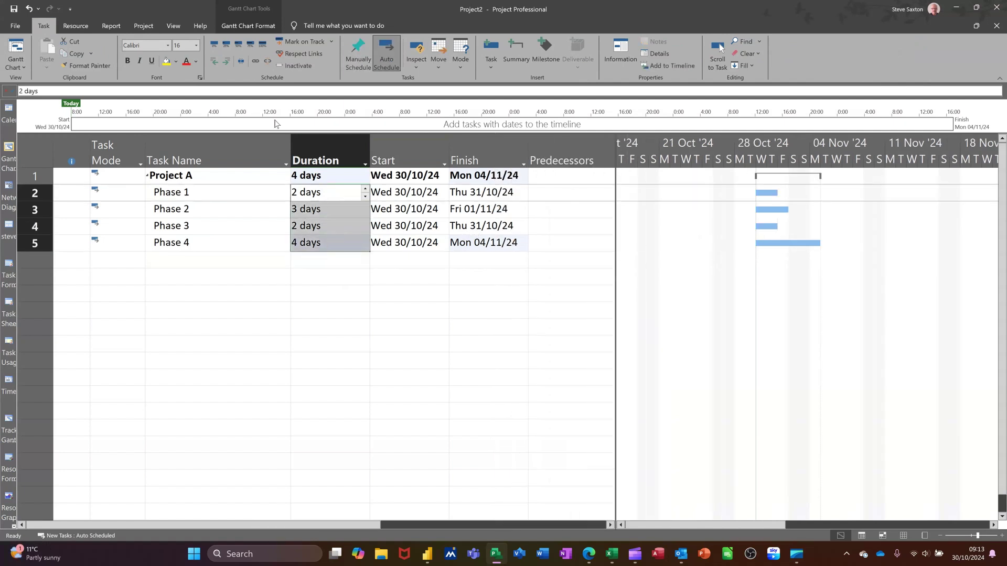
click(256, 62)
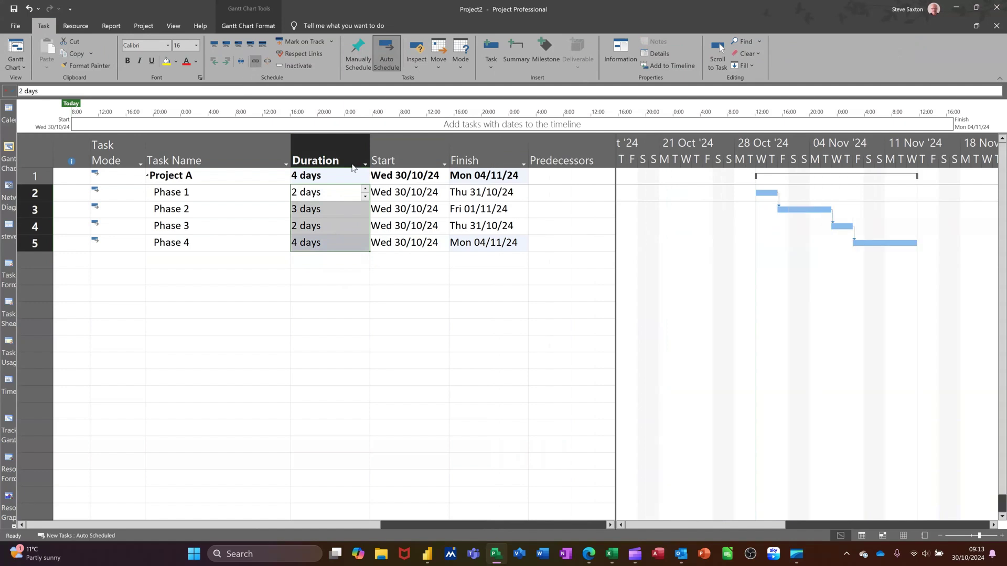
- Change the Task bar style so the text at the right of each Gantt bar is the task Name
double_click(769, 256)
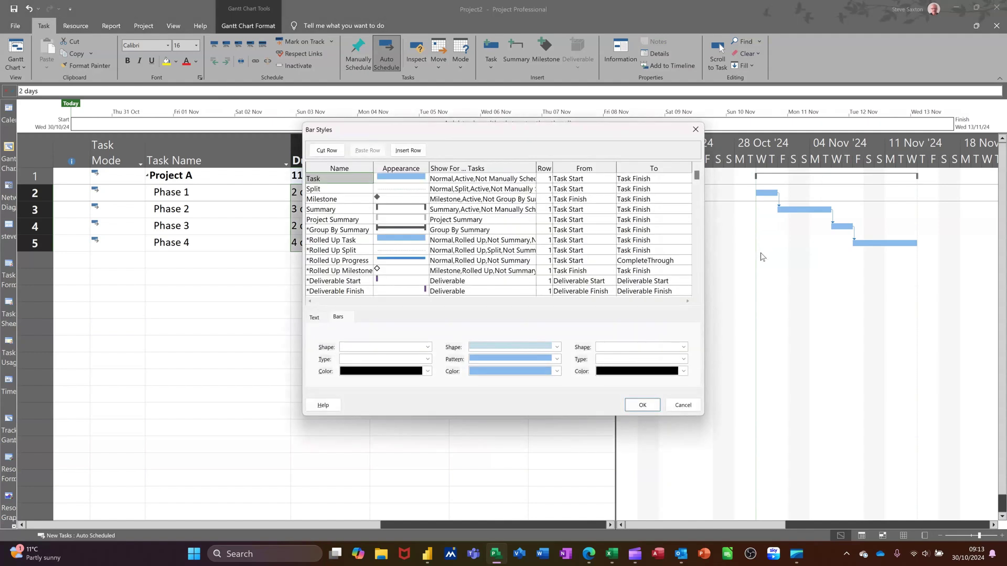
click(314, 317)
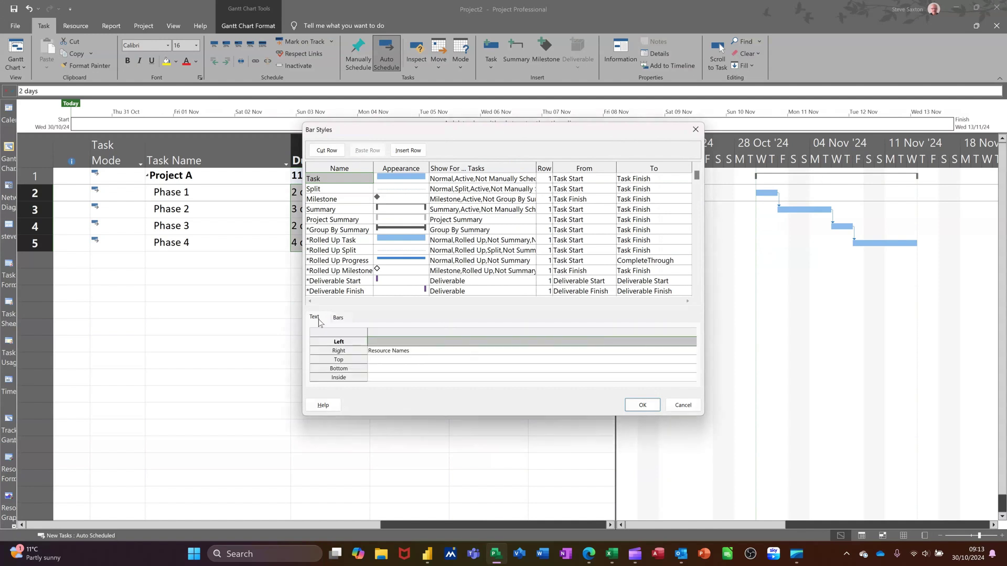
click(393, 354)
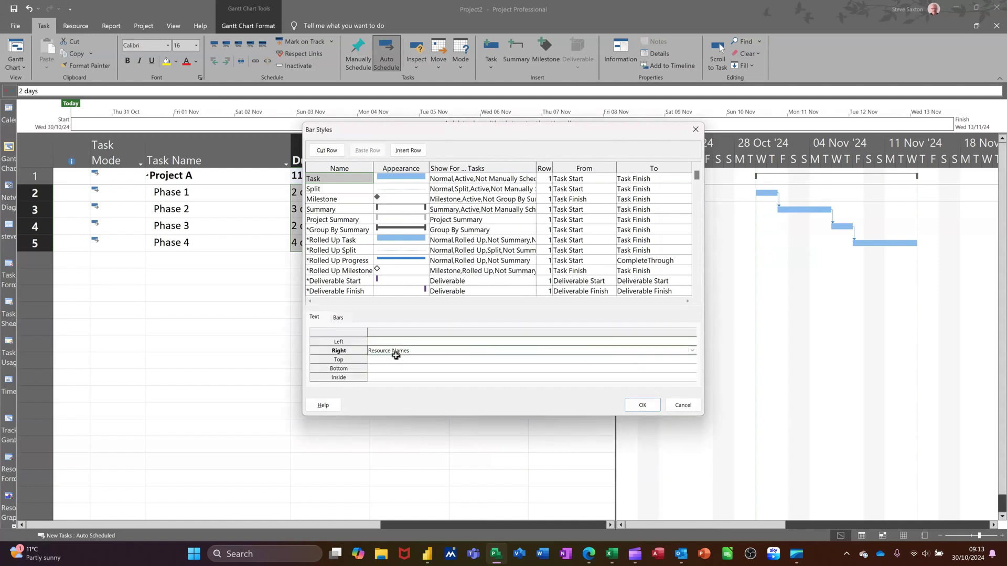
text(Name)
click(641, 405)
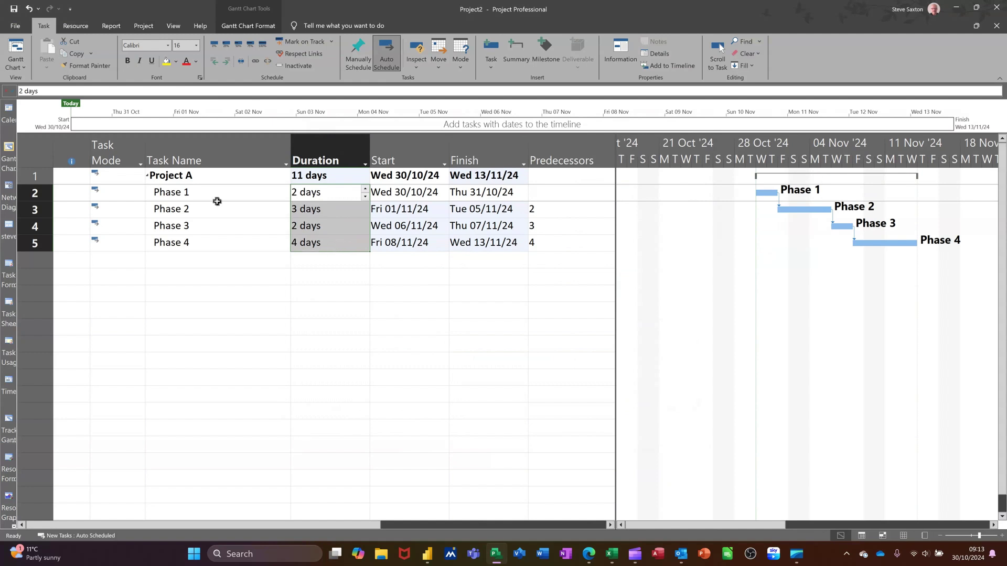
- Switch to the Timeline view and add the existing task Phase 1 to the timeline
click(13, 67)
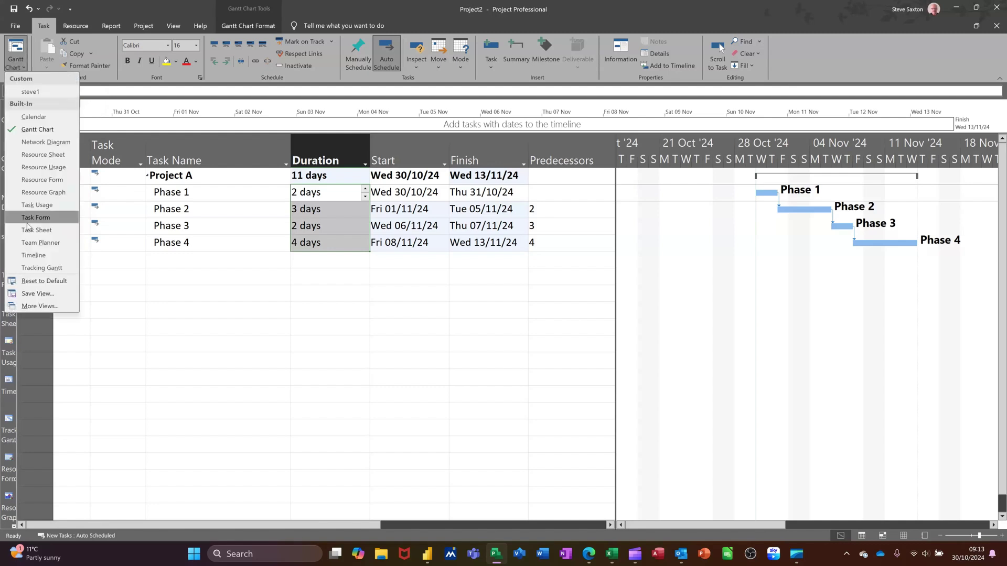
click(49, 258)
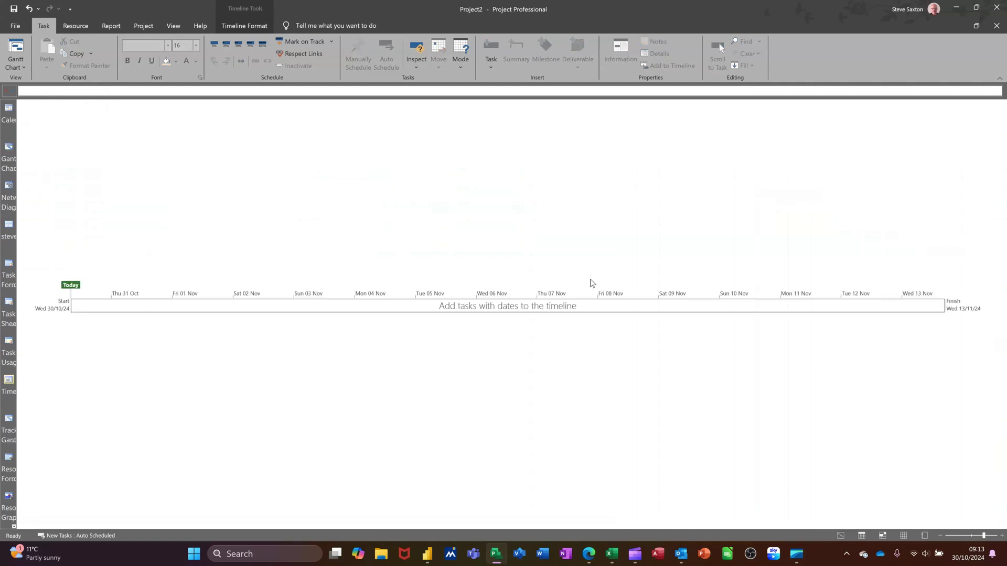
click(239, 29)
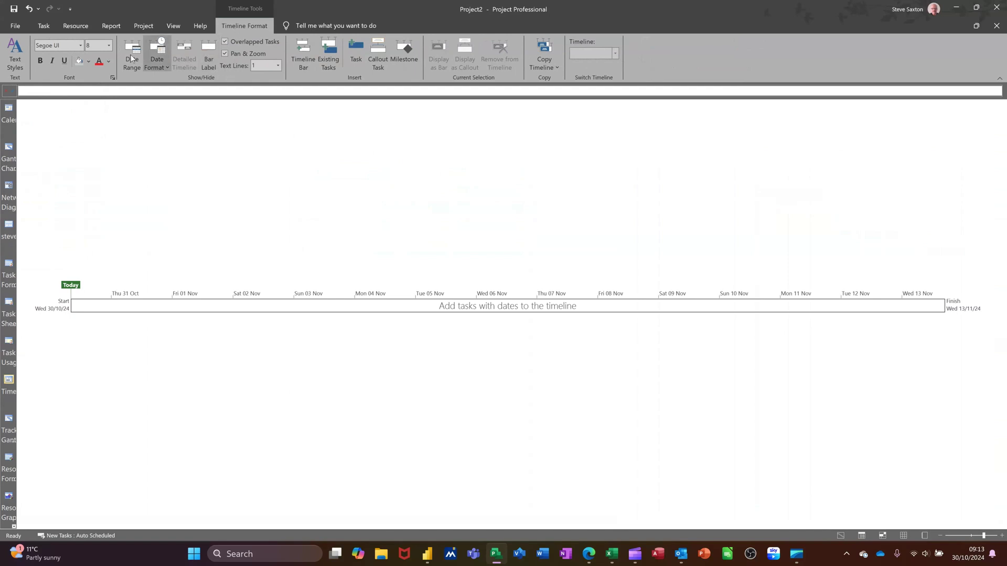
click(326, 52)
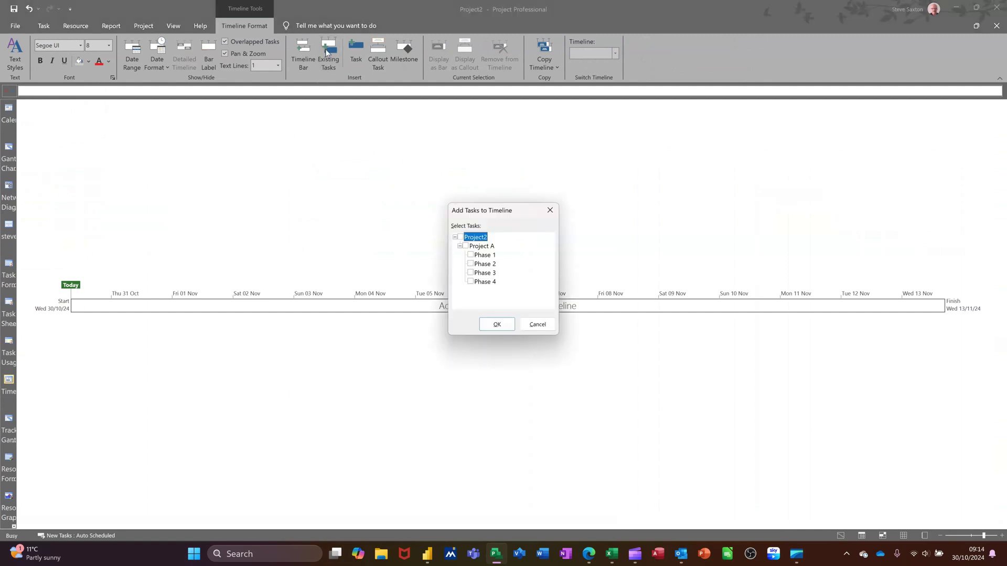
click(471, 258)
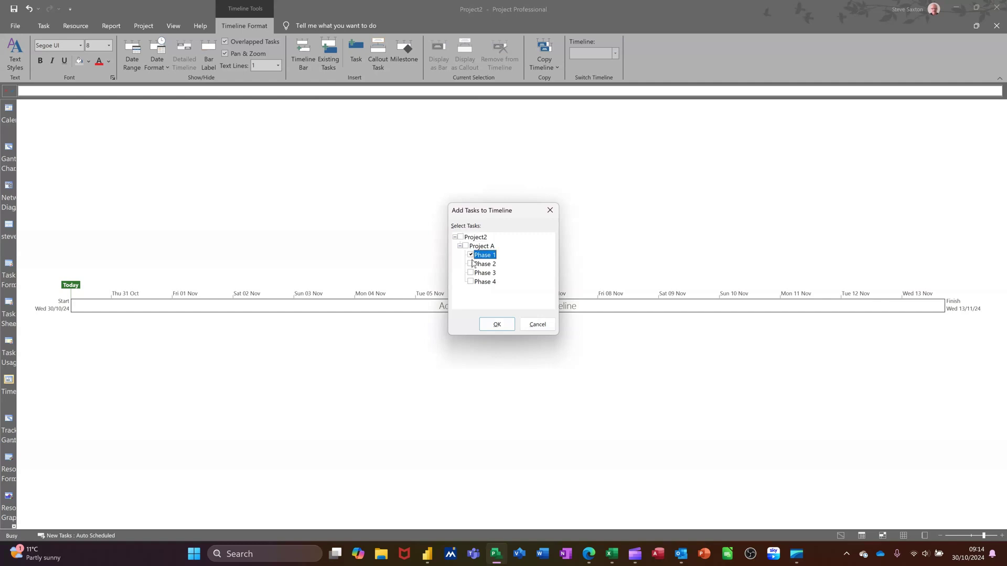
click(497, 324)
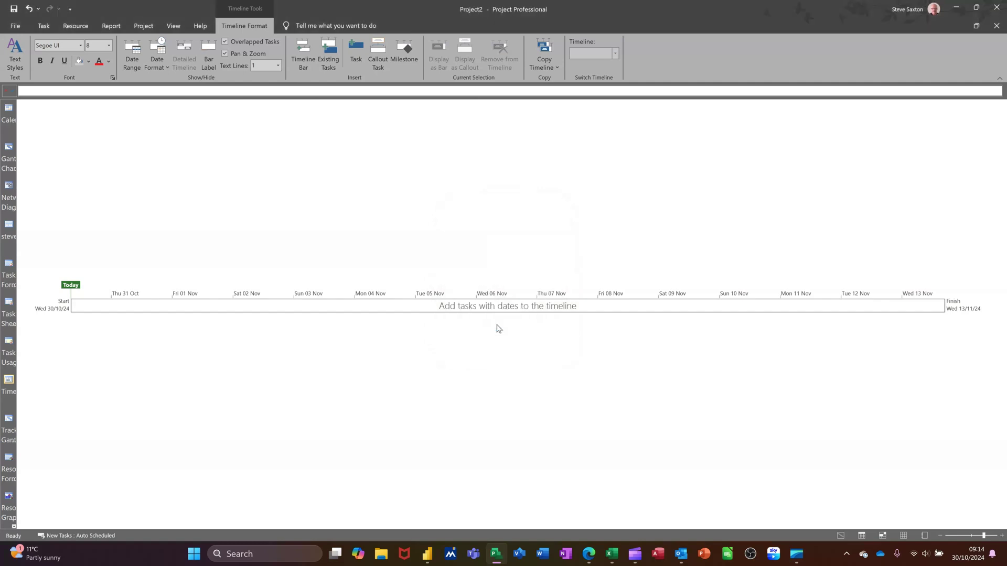
mouse_move(117, 312)
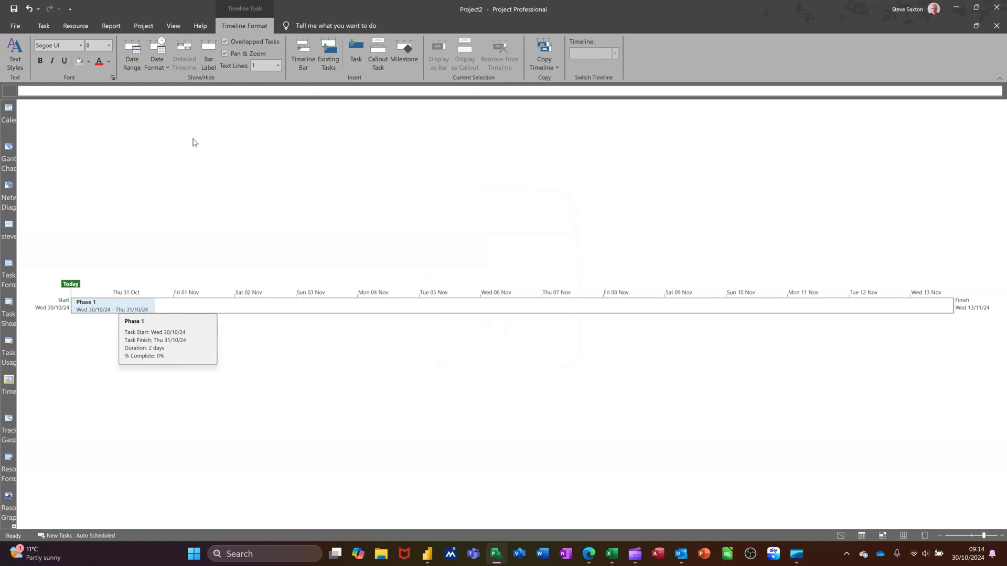
- Try the custom dates option for the timeline's date range, but keep the project's start and finish dates
click(135, 55)
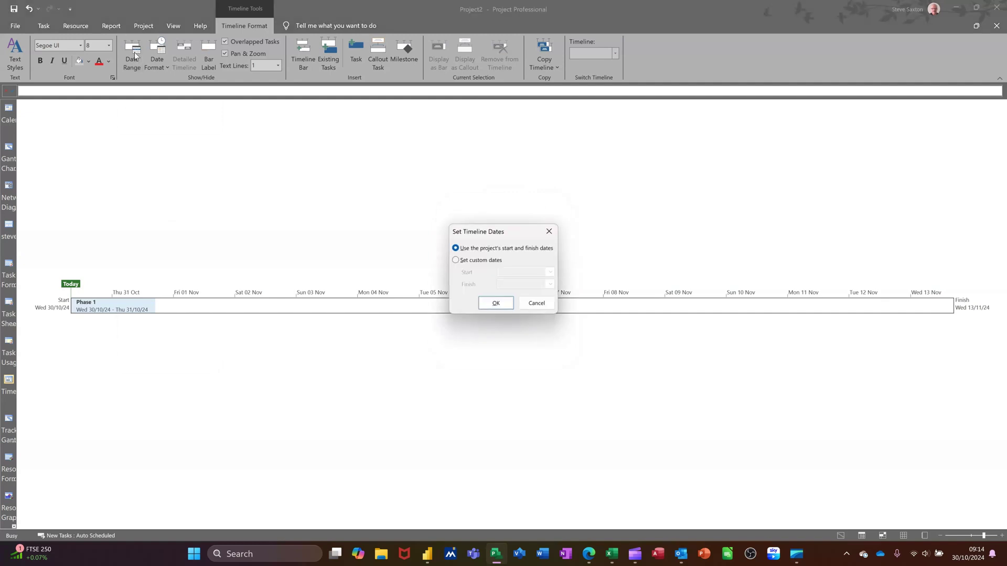
click(457, 260)
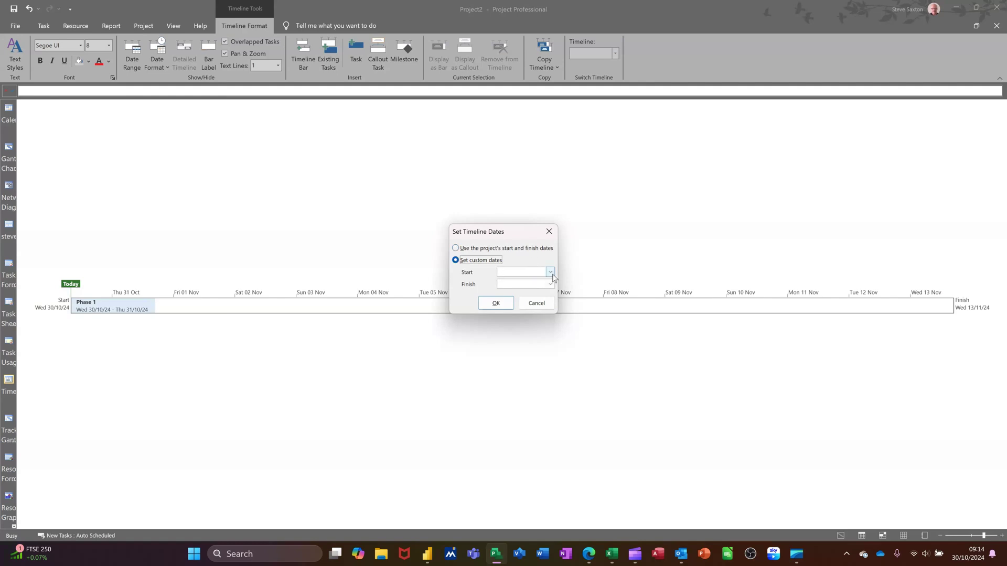
click(462, 250)
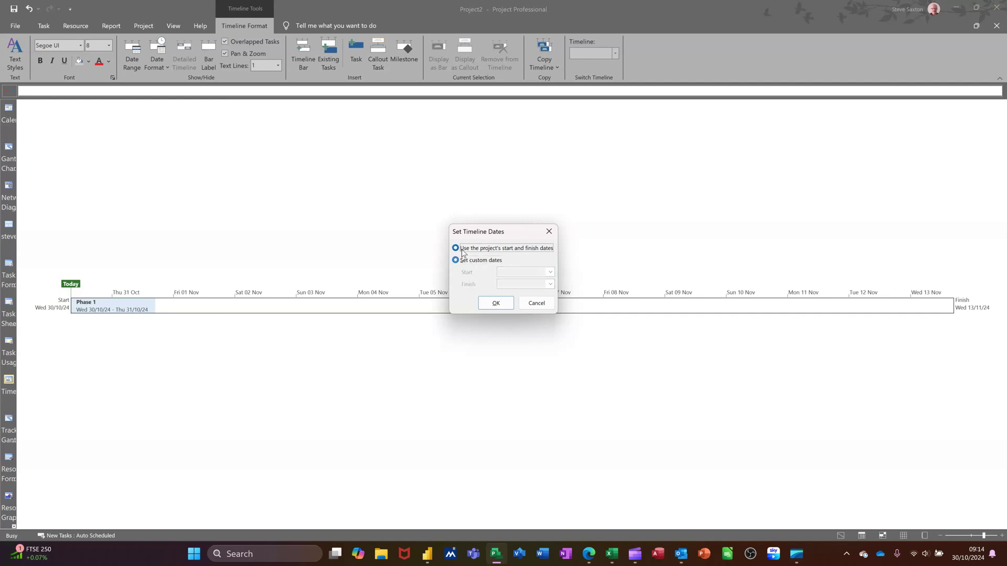
click(496, 304)
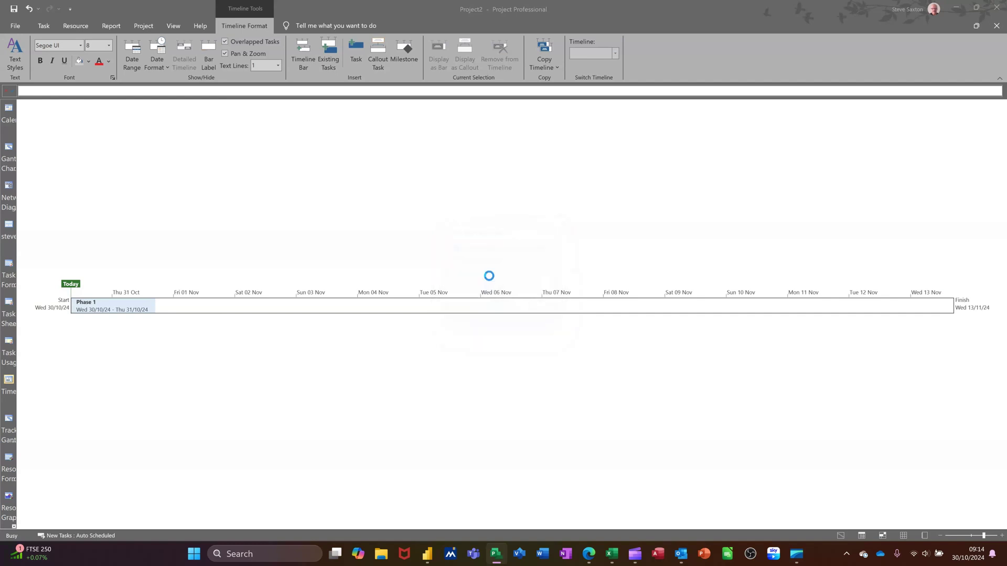
- Add the existing task Phase 2 to the timeline and insert a second timeline bar
click(325, 57)
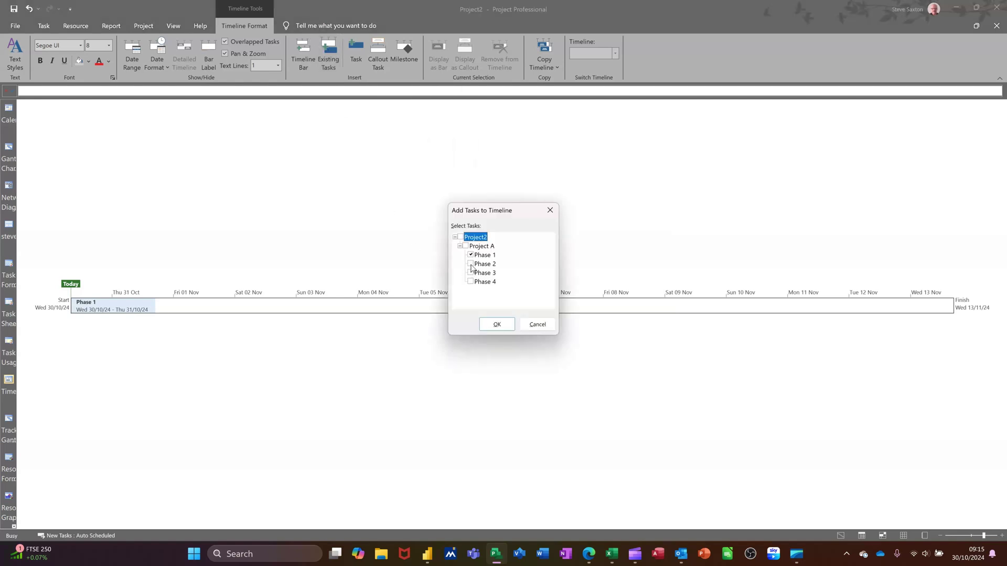
click(470, 264)
click(495, 324)
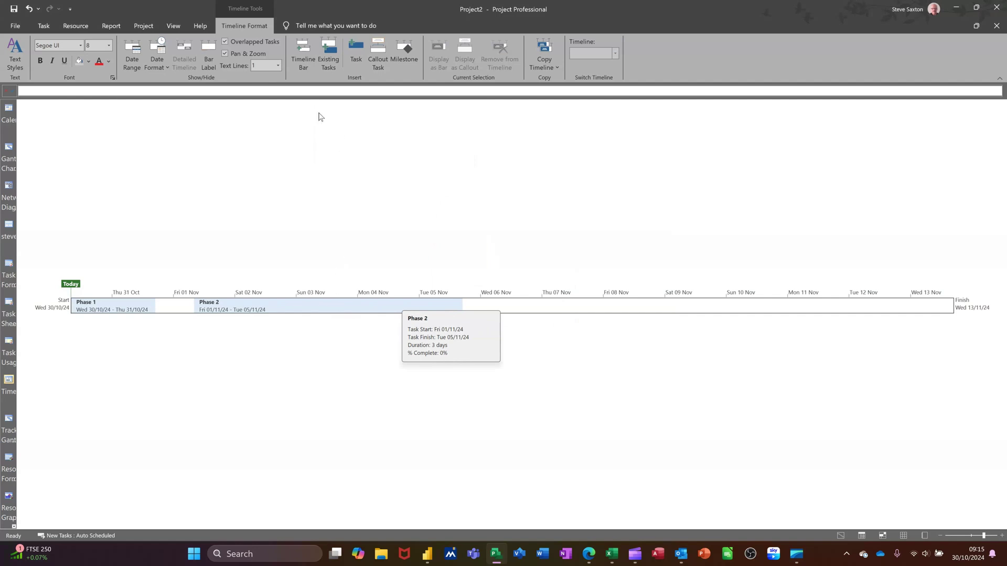
click(301, 51)
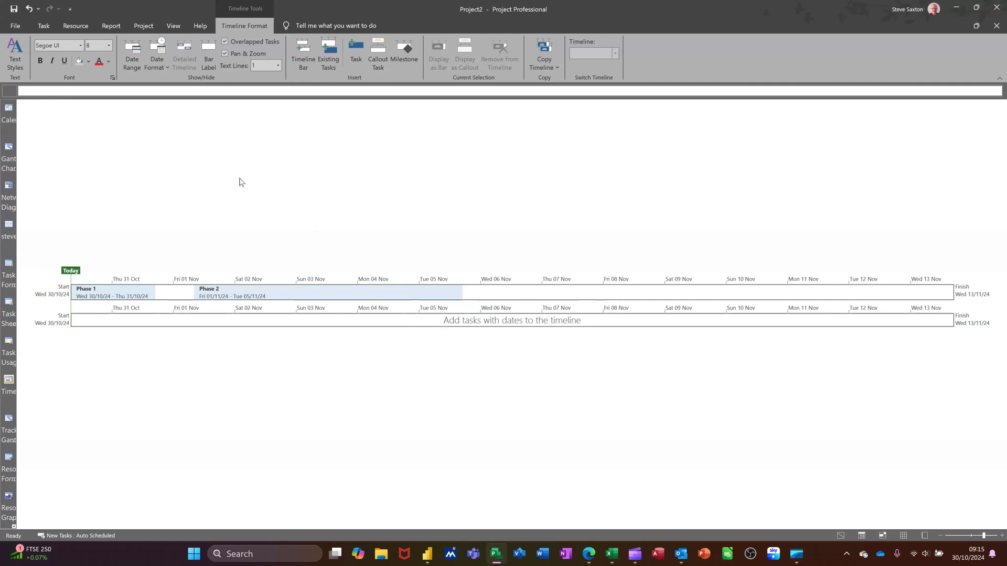
- Set a custom date range for the first timeline bar, starting 30/10/2024 and finishing 31/12/2024
click(132, 59)
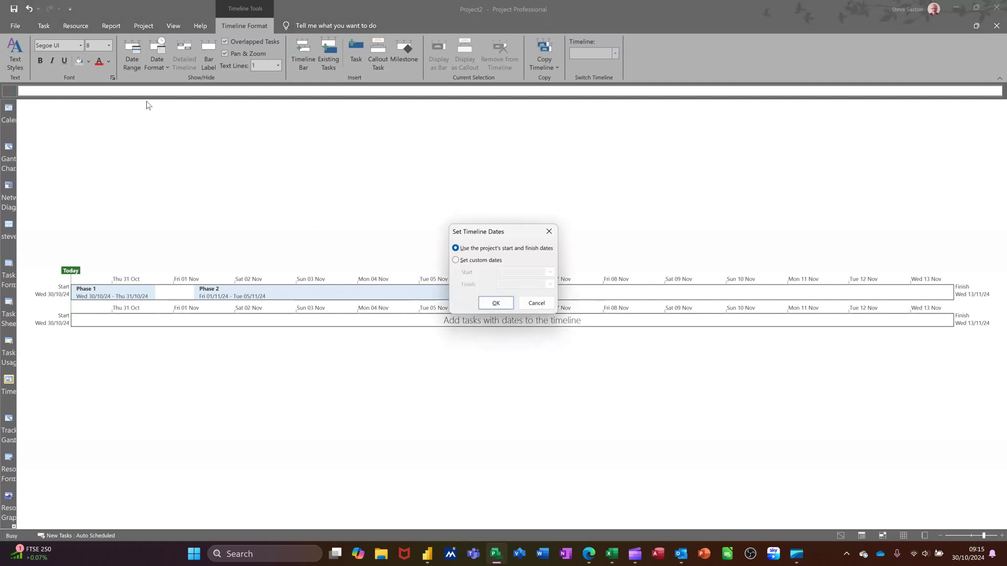
click(454, 260)
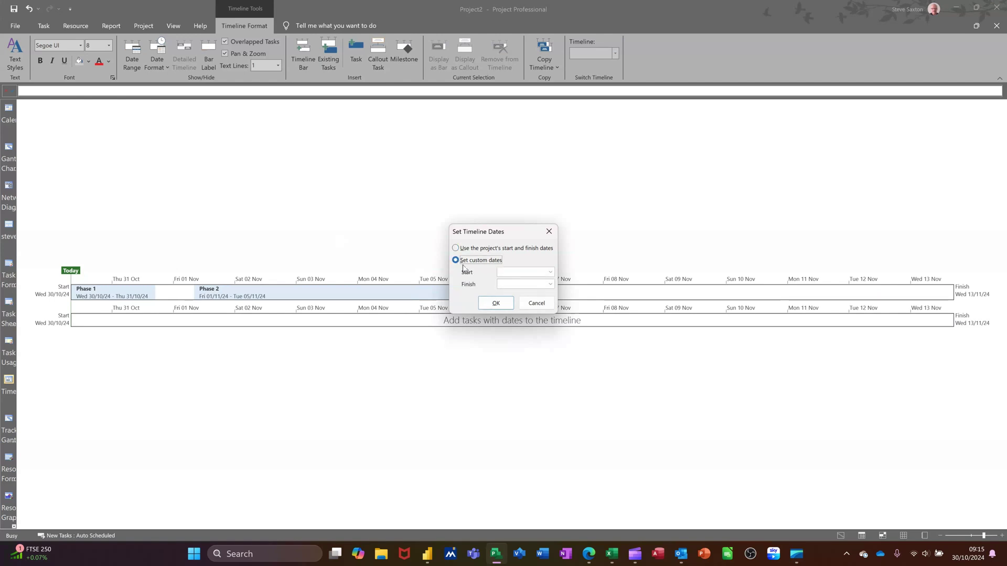
click(550, 274)
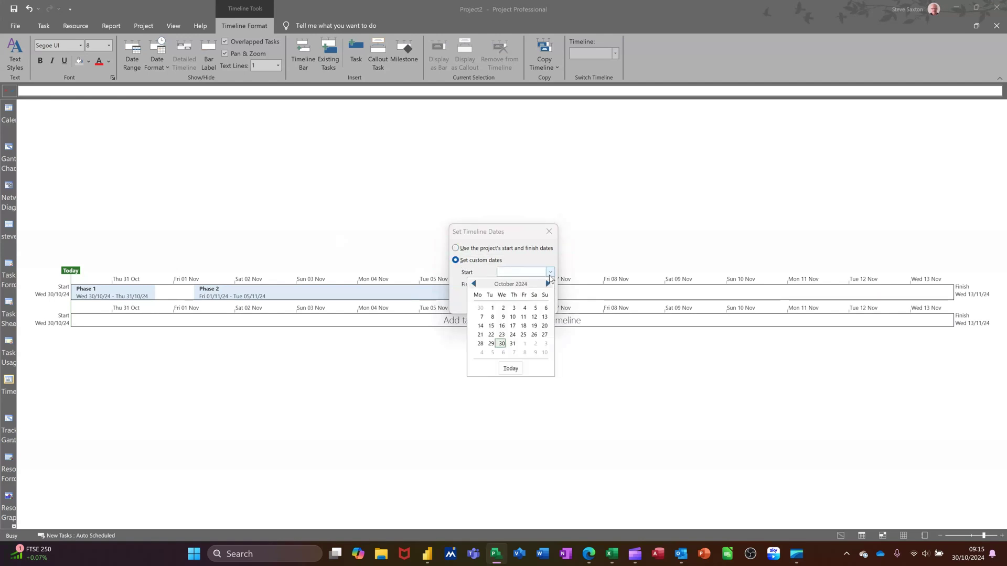
click(503, 344)
click(541, 284)
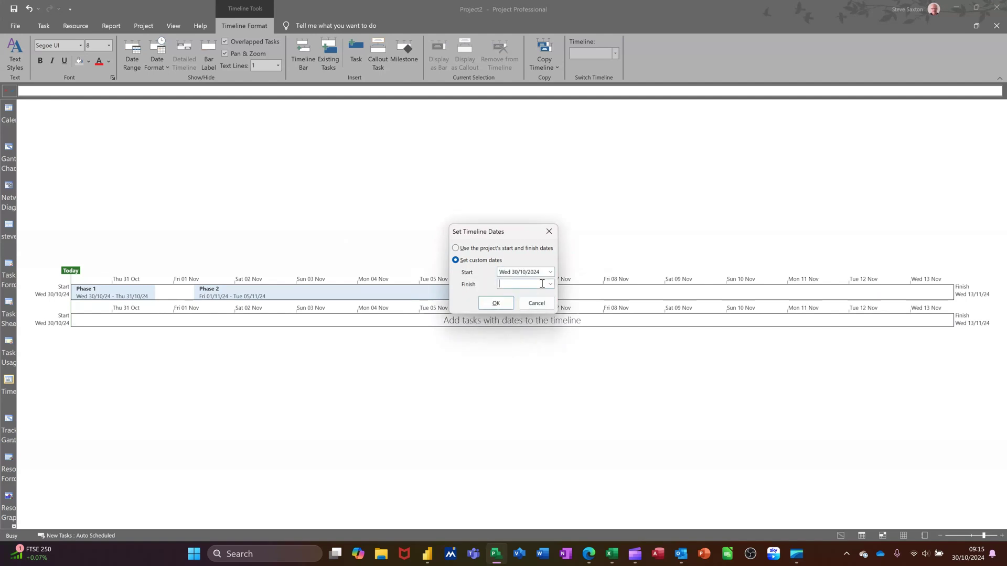
click(550, 284)
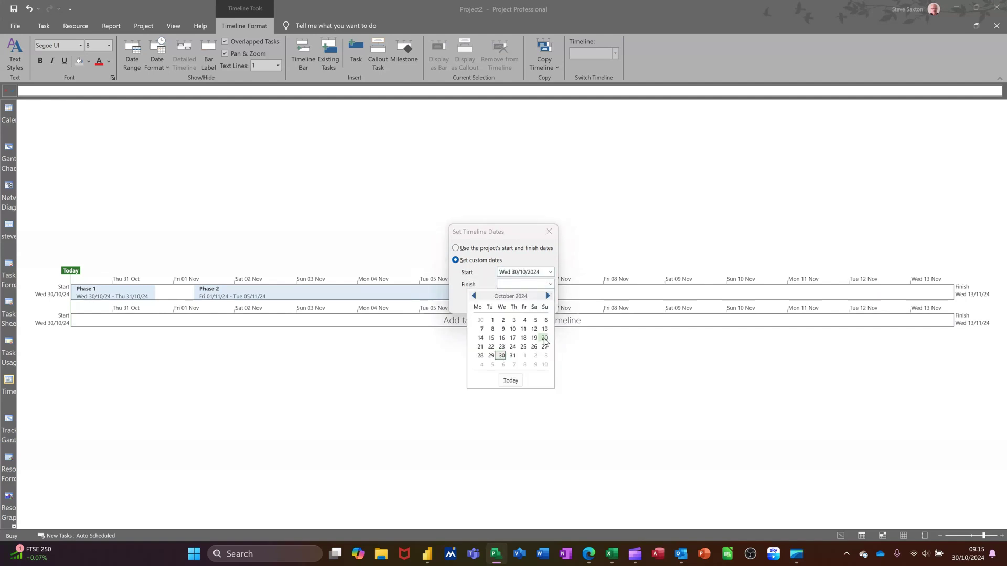
click(548, 297)
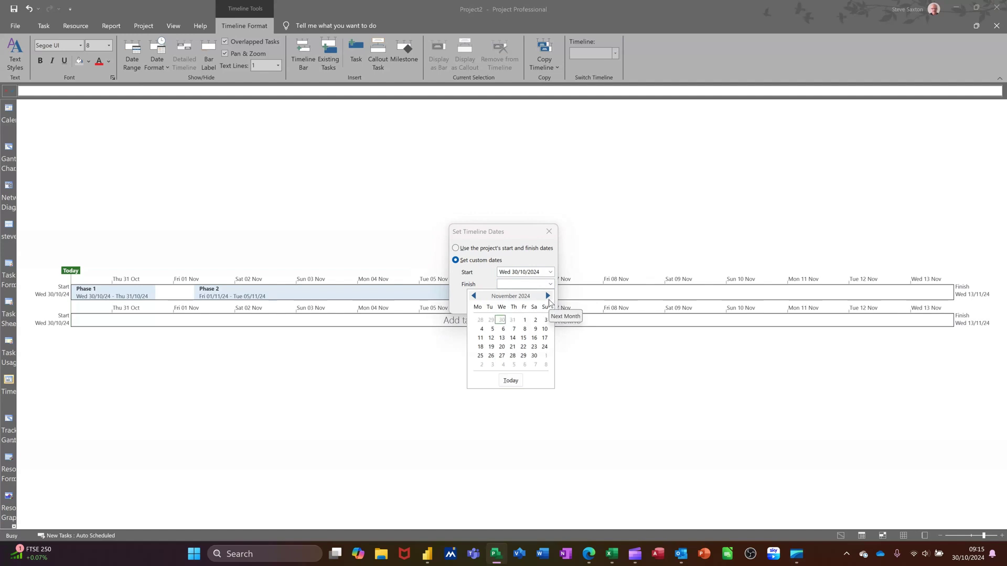
click(548, 297)
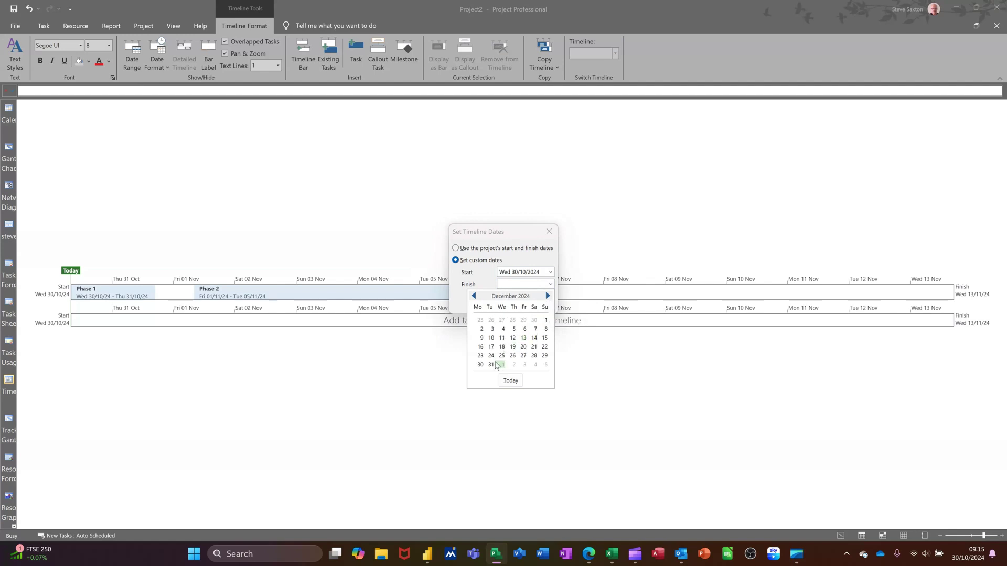
click(491, 365)
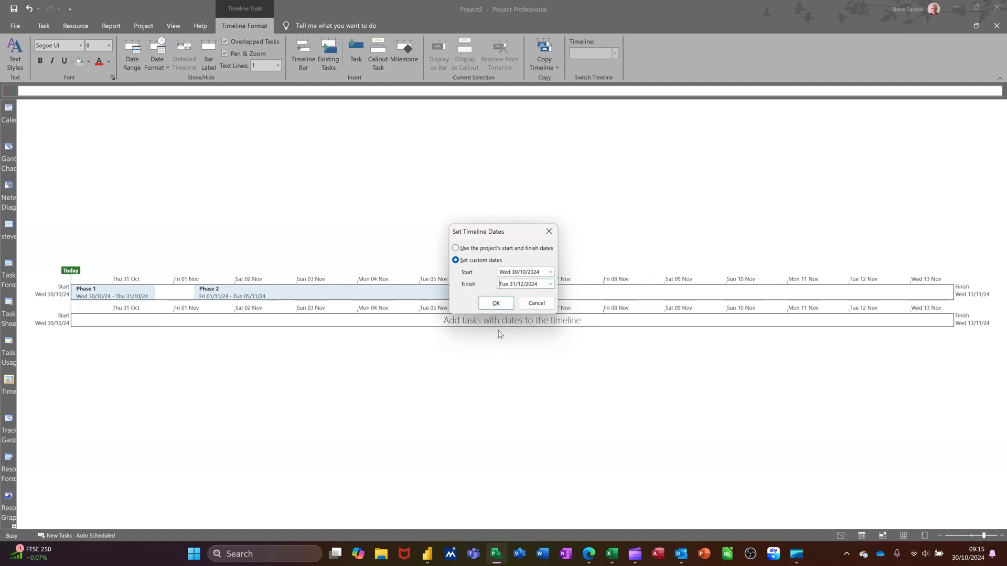
click(496, 304)
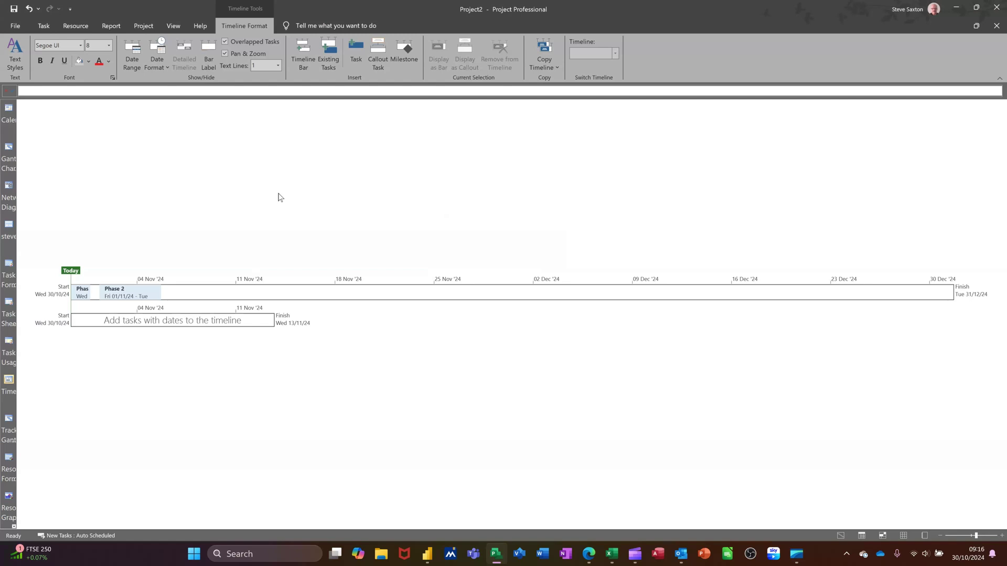
- Add the existing task Phase 3 to the timeline and fill the timeline bars' background with a light blue theme colour
click(328, 58)
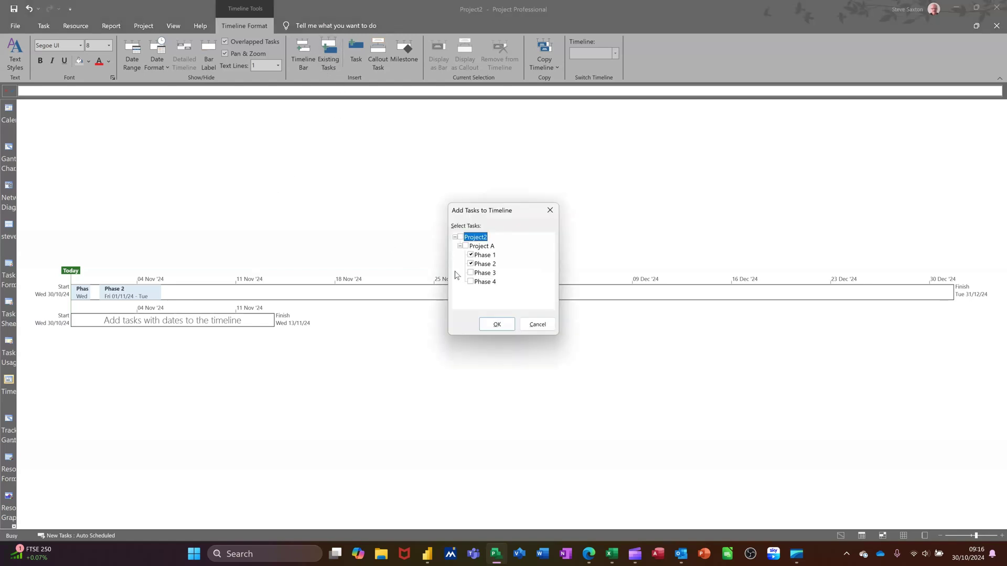
click(471, 273)
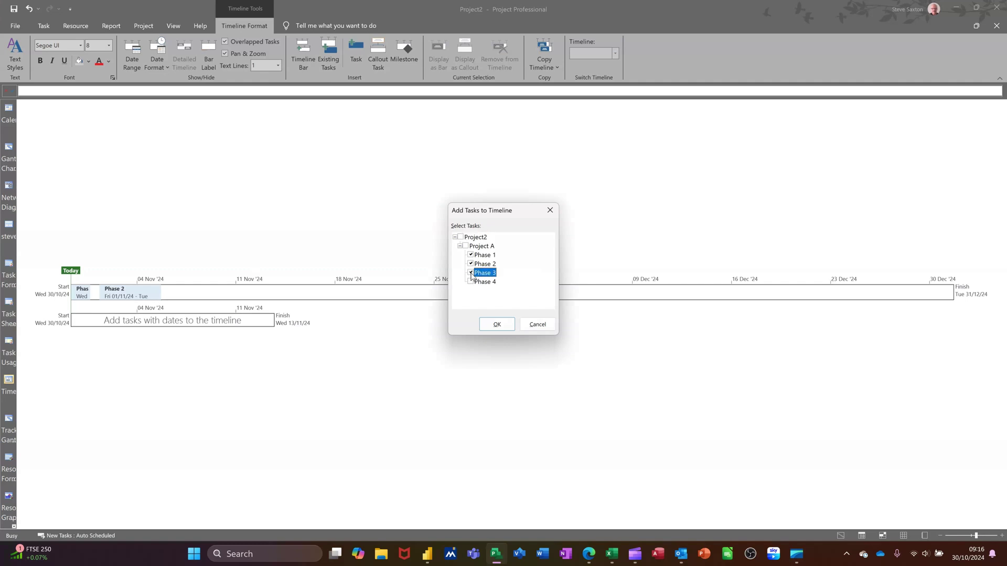
click(495, 325)
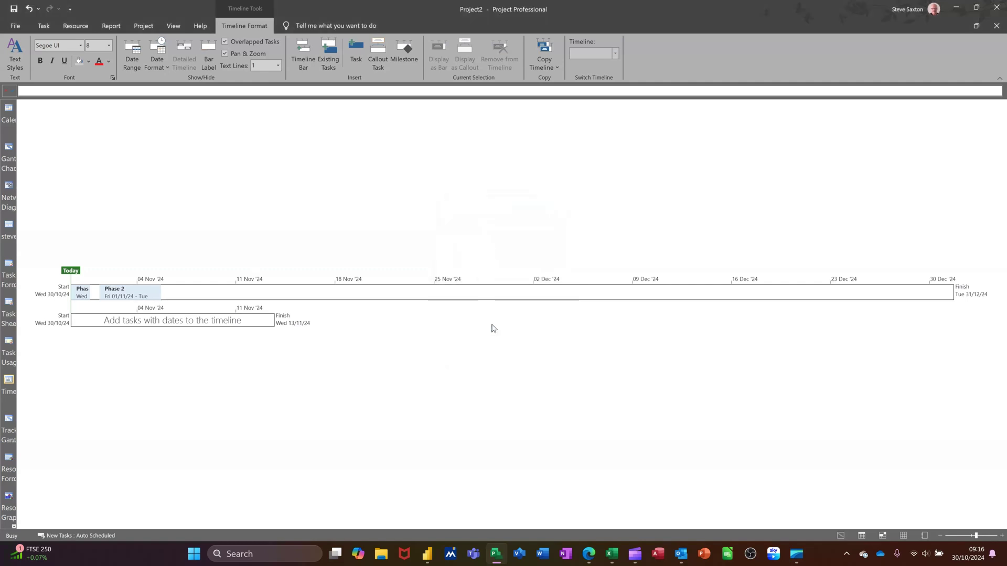
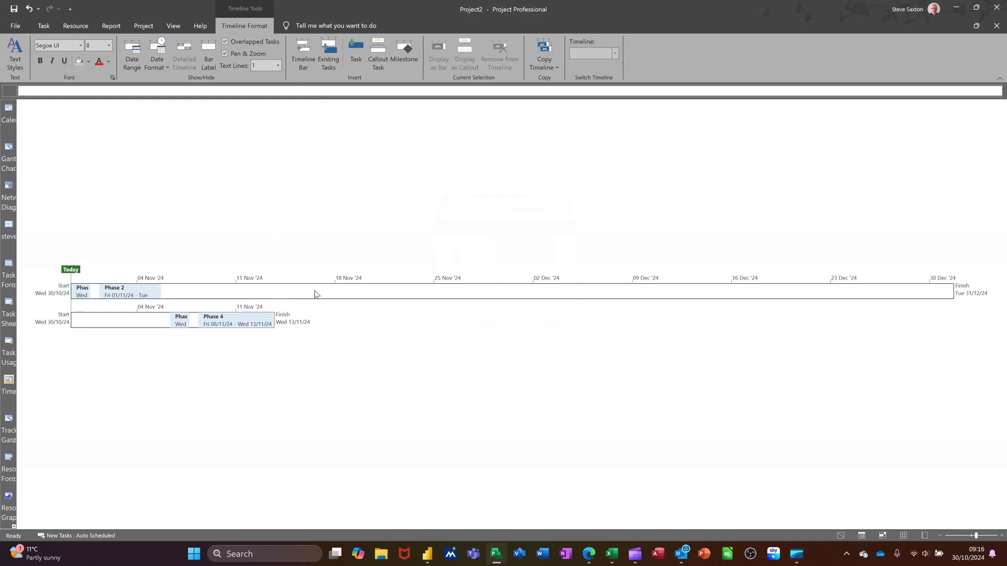
click(89, 62)
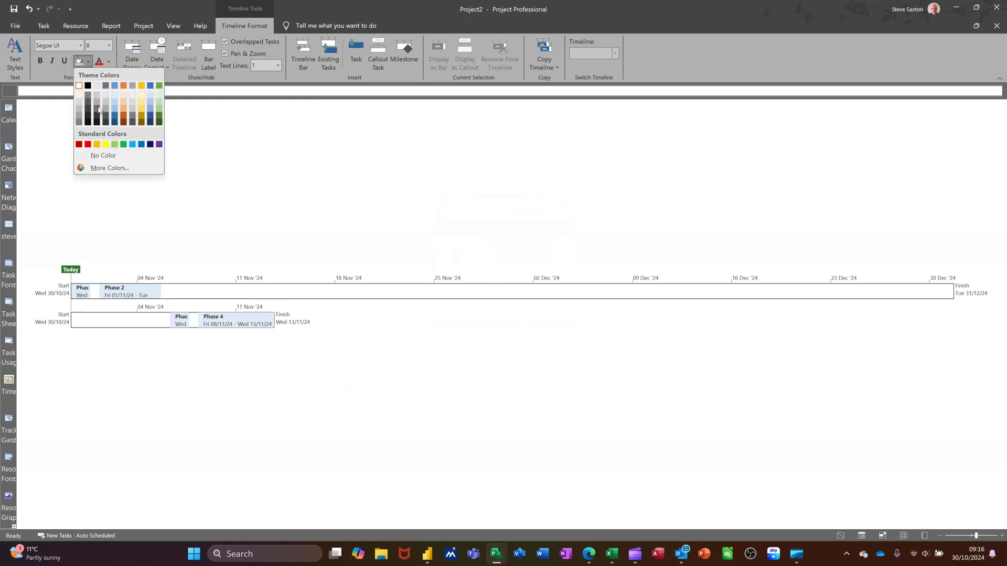
click(151, 111)
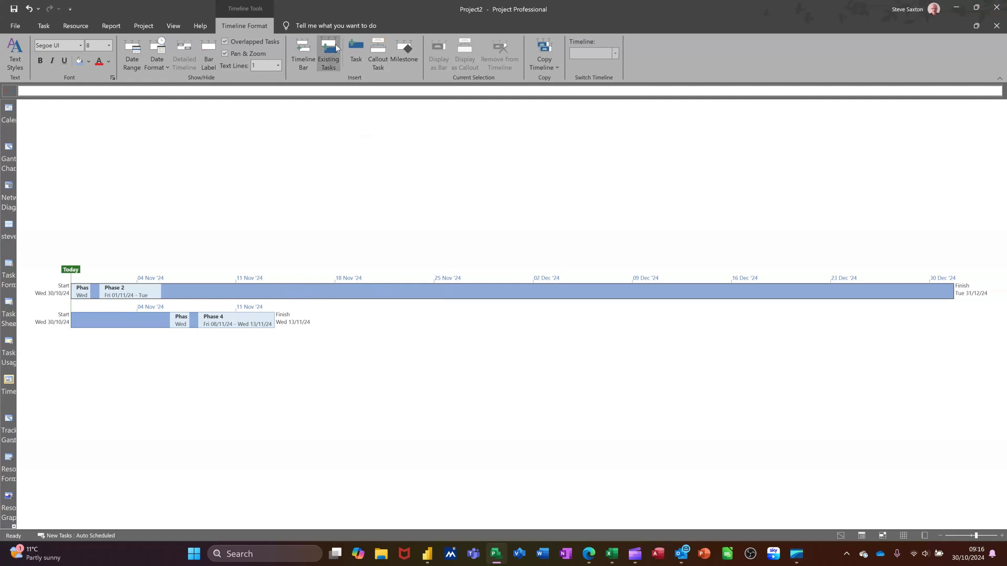
- Insert a new task named Phase 5 on the first timeline bar with a start date of 25 November 2024
click(358, 66)
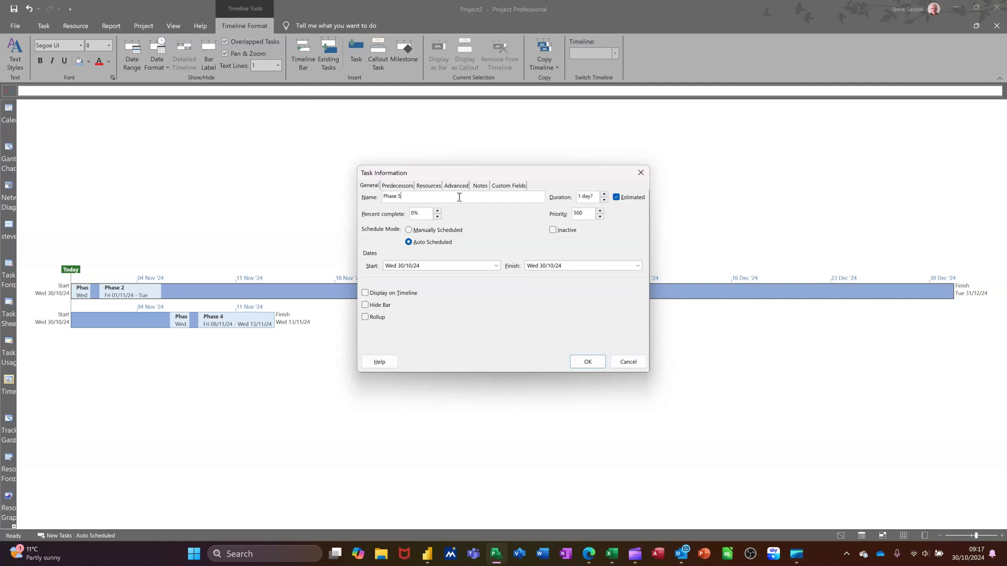
click(495, 267)
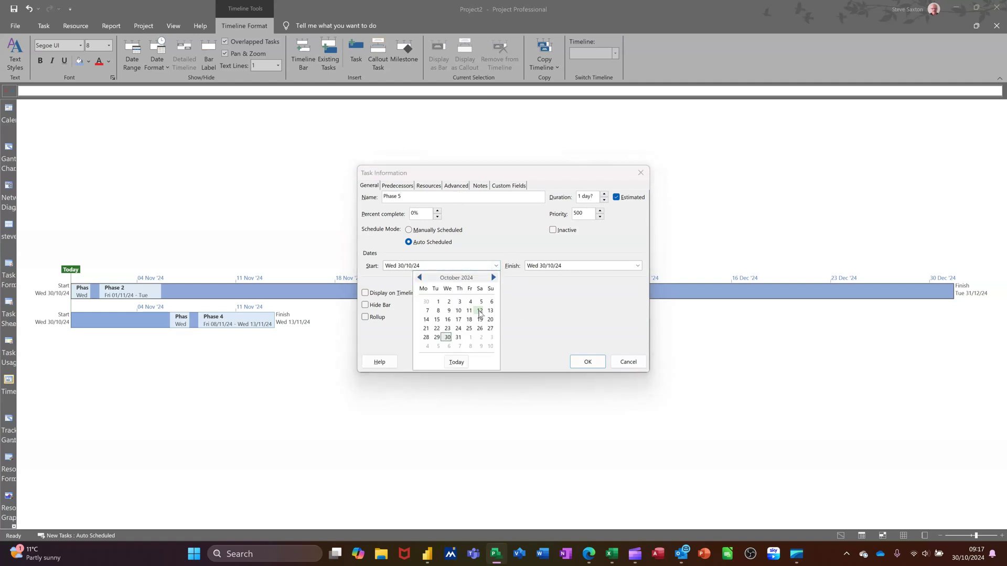
click(493, 278)
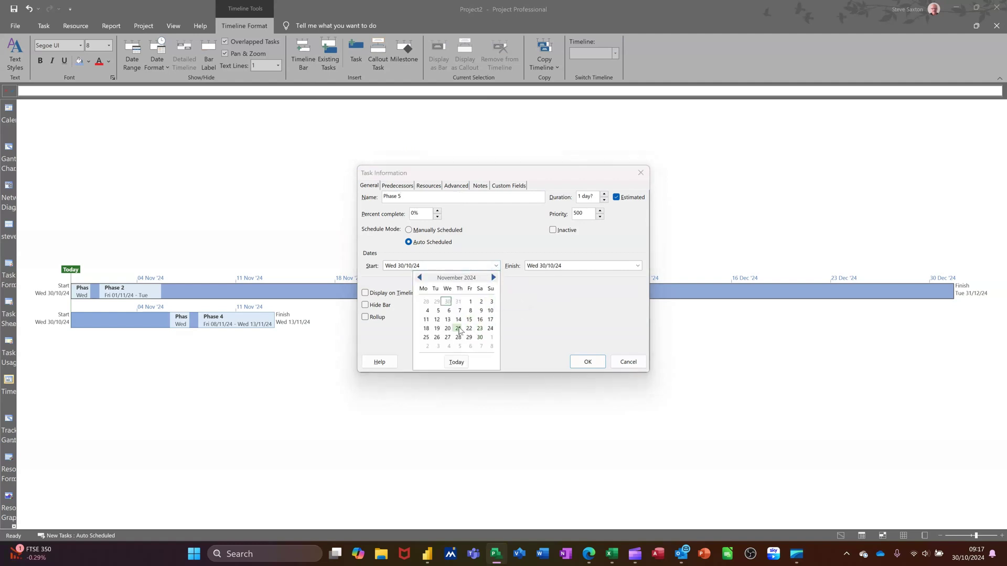
click(426, 337)
click(576, 363)
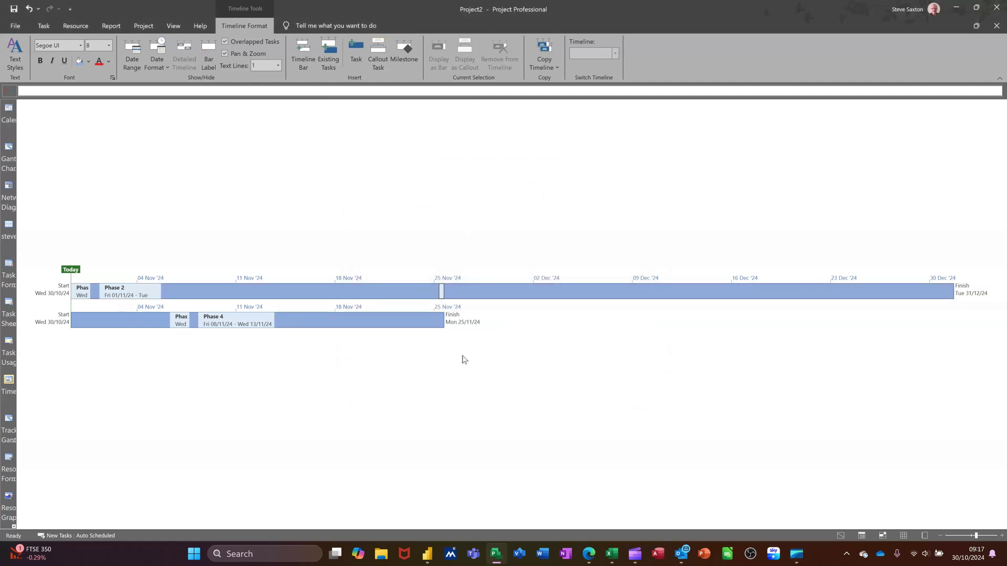
click(442, 295)
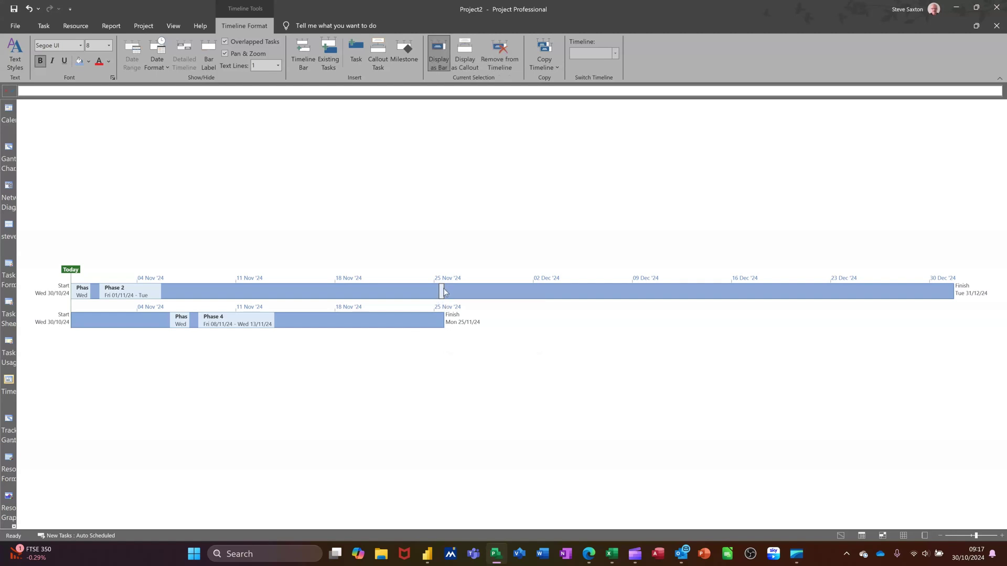
- Set a custom date range for the second timeline bar, starting 30/10/2024 and finishing 18/11/2024
click(391, 326)
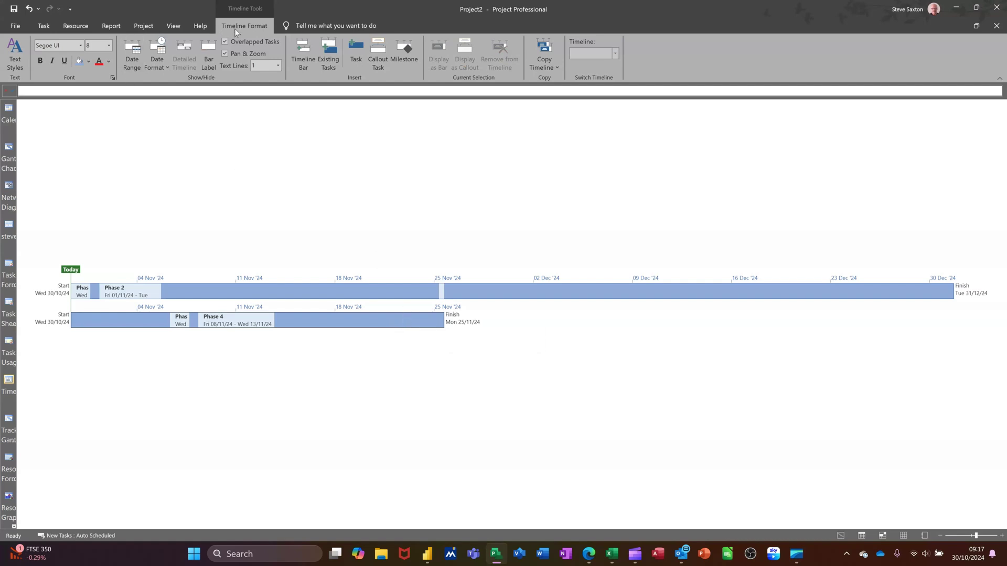
click(133, 47)
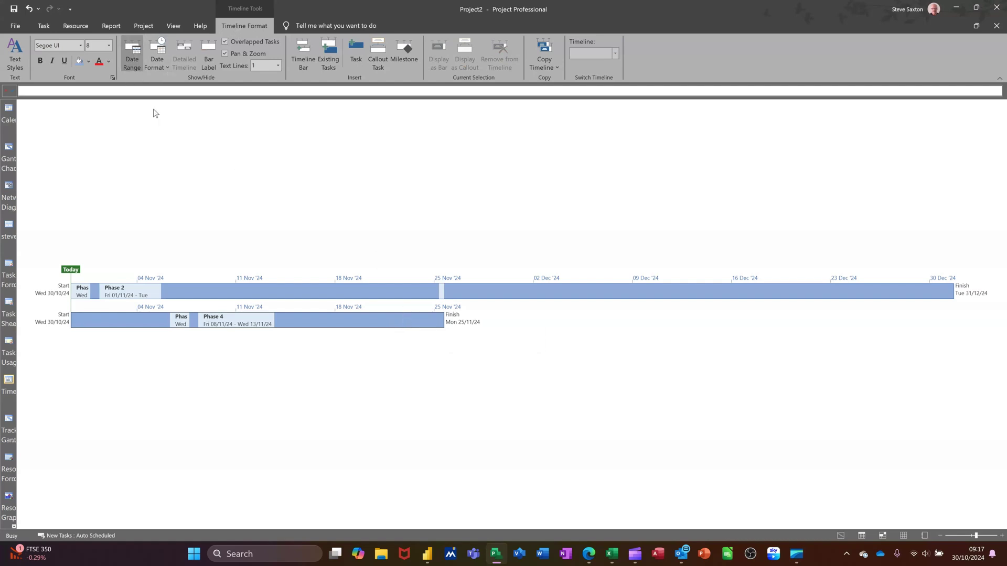
click(468, 263)
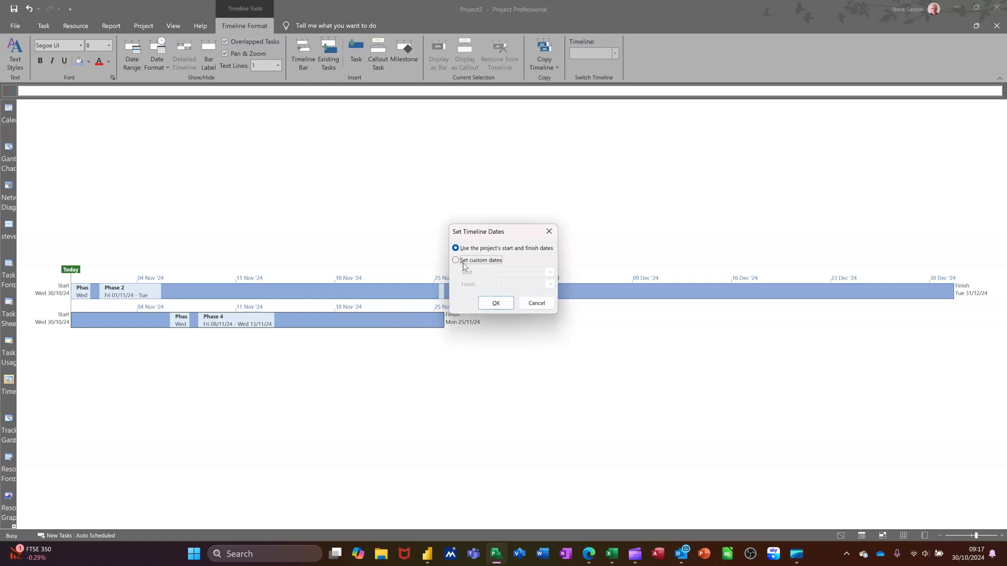
click(550, 273)
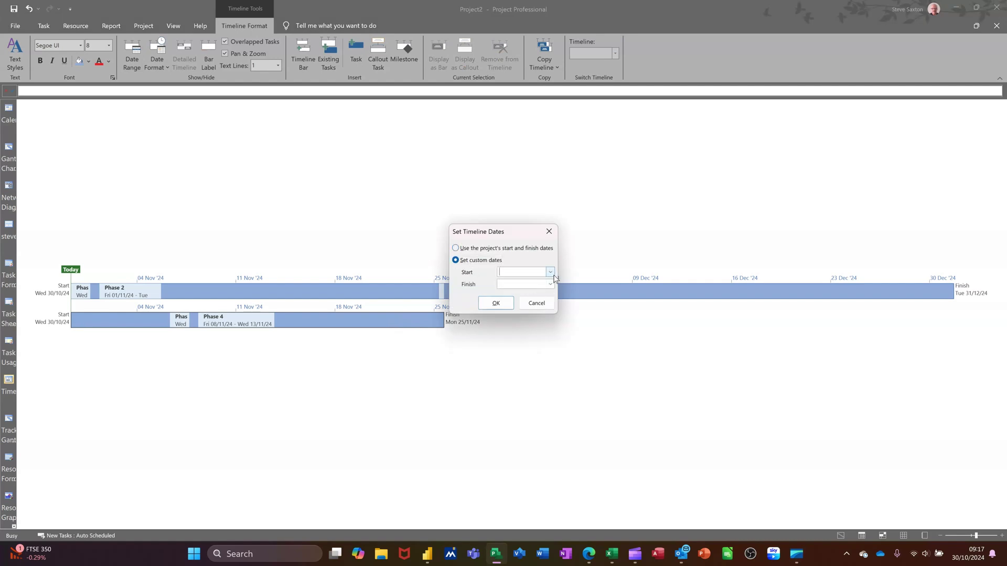
click(502, 345)
click(550, 285)
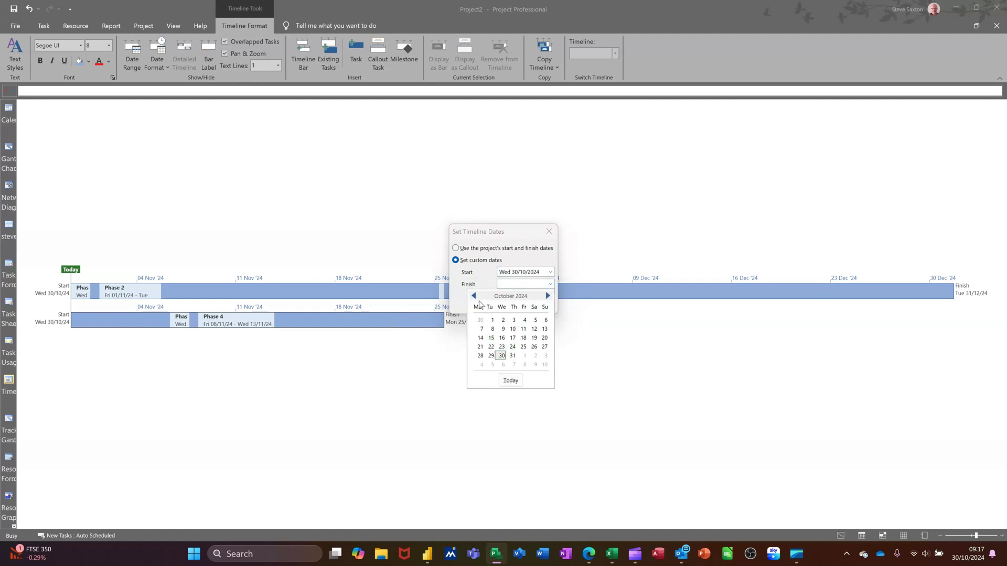
click(548, 296)
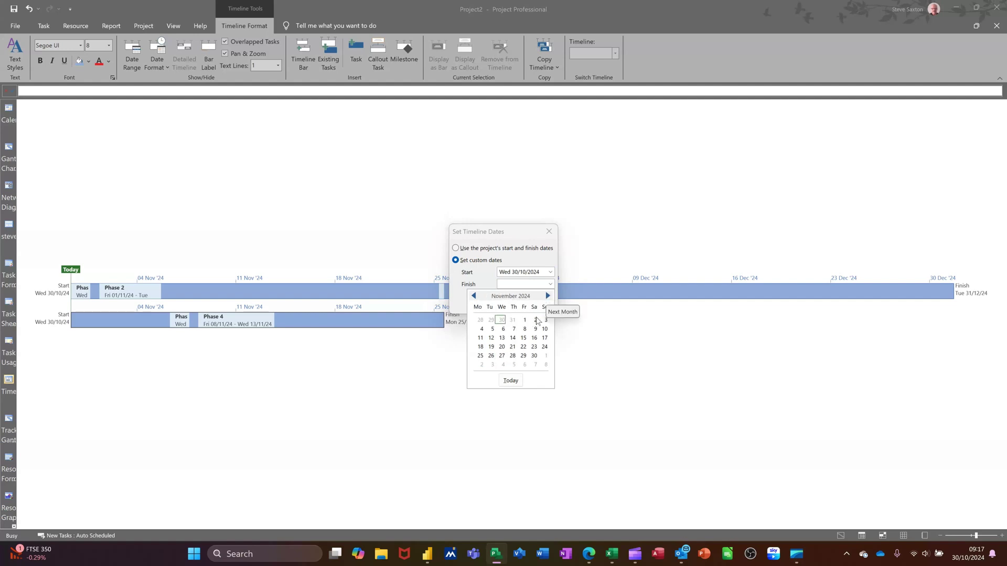
click(481, 347)
click(496, 303)
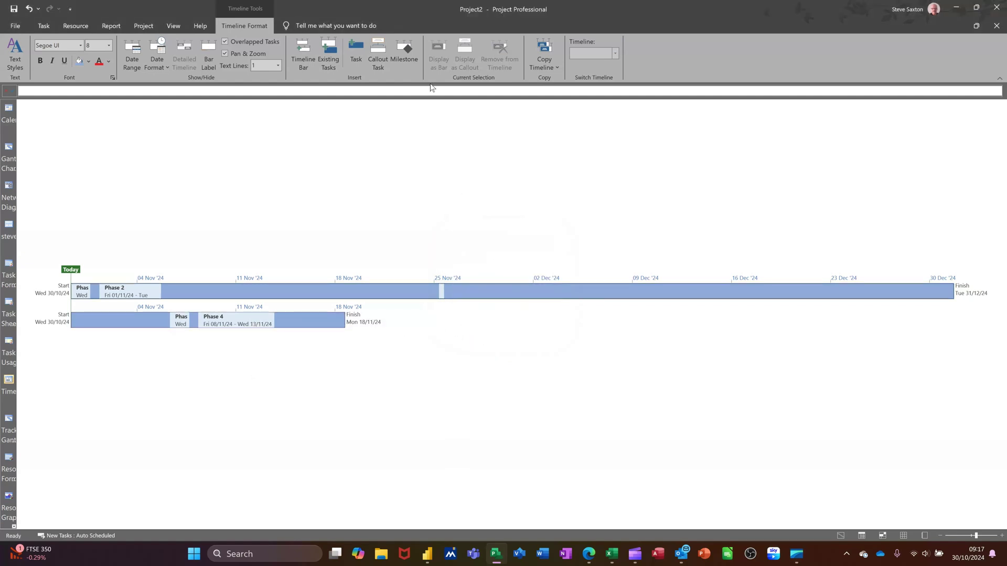
- Insert a milestone named End Of Phase dated 02/12/2024 on the first timeline bar and shift its label away from the marker
click(412, 47)
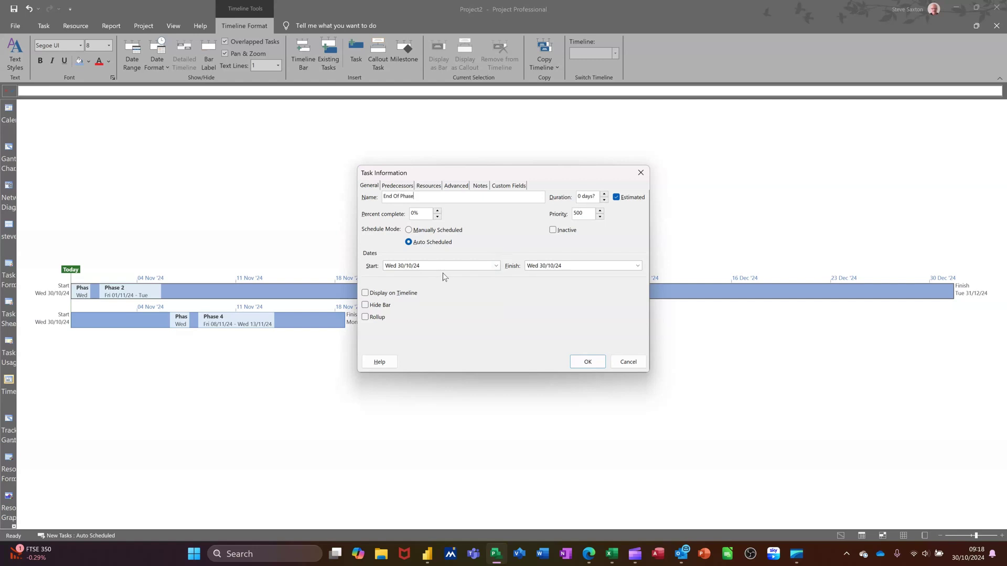
click(495, 266)
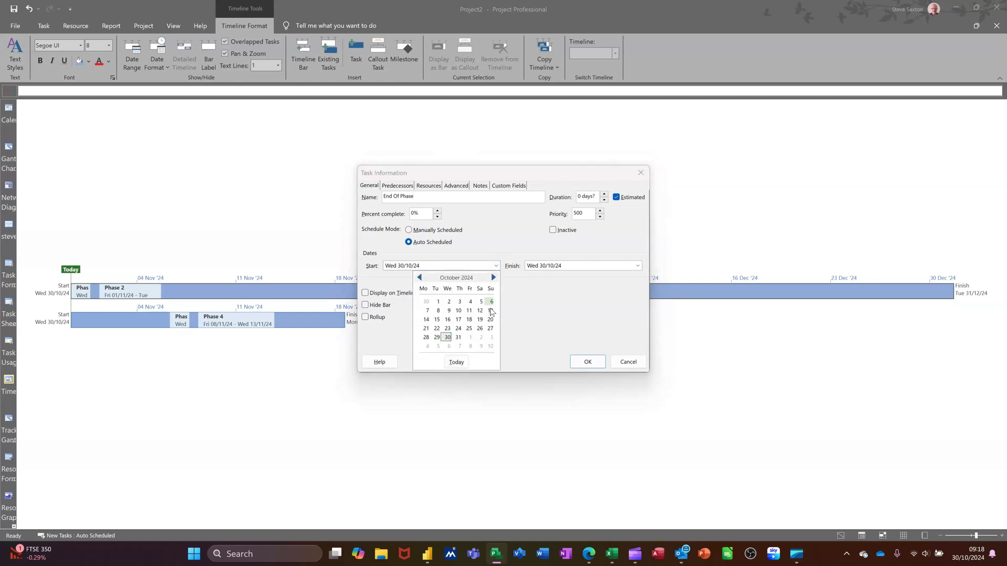
click(493, 277)
click(493, 277)
key(Escape)
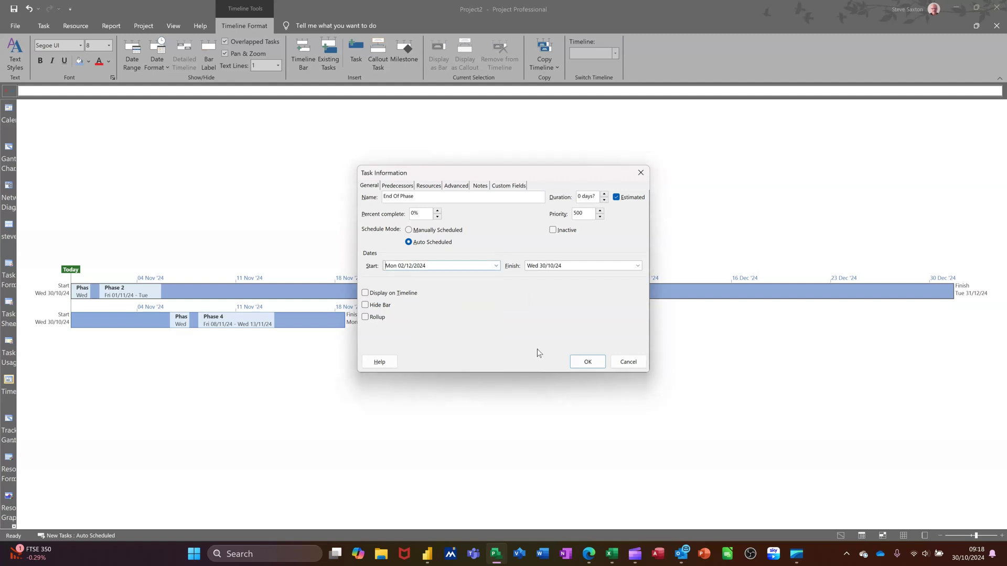
click(578, 362)
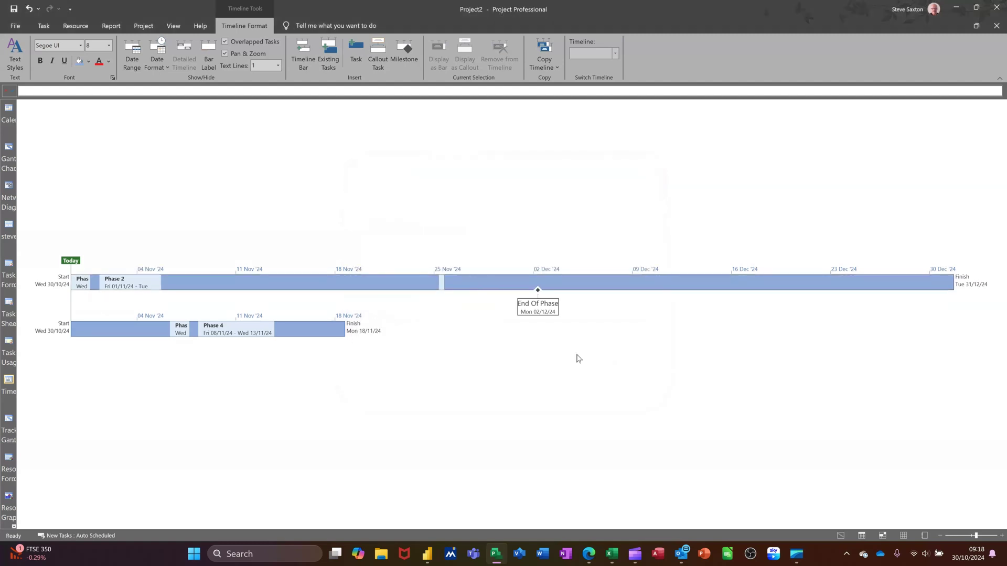
mouse_move(551, 314)
mouse_down()
mouse_move(578, 346)
mouse_move(624, 360)
mouse_move(496, 310)
mouse_move(526, 218)
mouse_move(552, 209)
mouse_move(499, 212)
mouse_move(559, 220)
mouse_move(566, 314)
mouse_up()
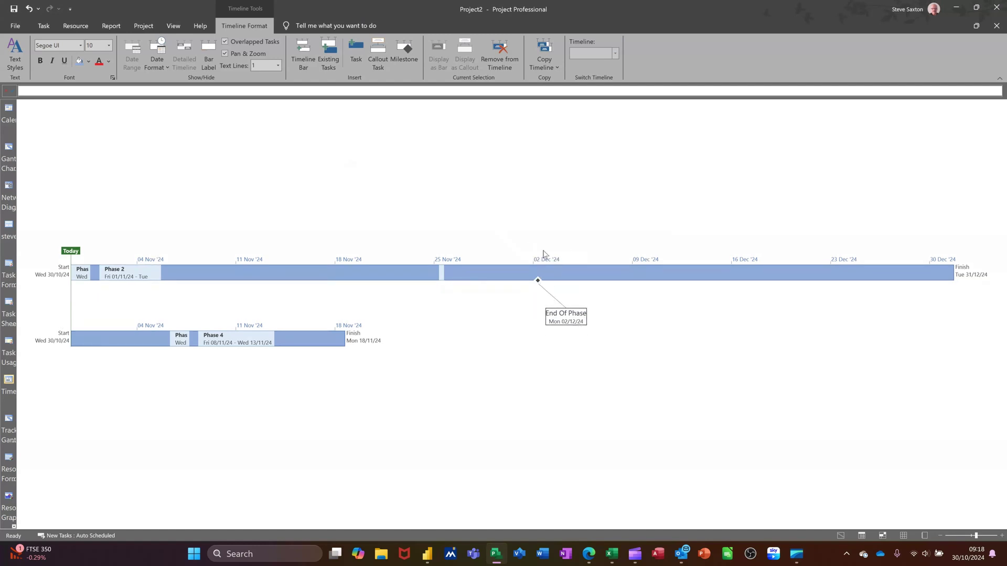
- Insert a callout task named Phase 6 on the first timeline bar, starting 2 December 2024, and shift its label up and away from the bar
click(514, 277)
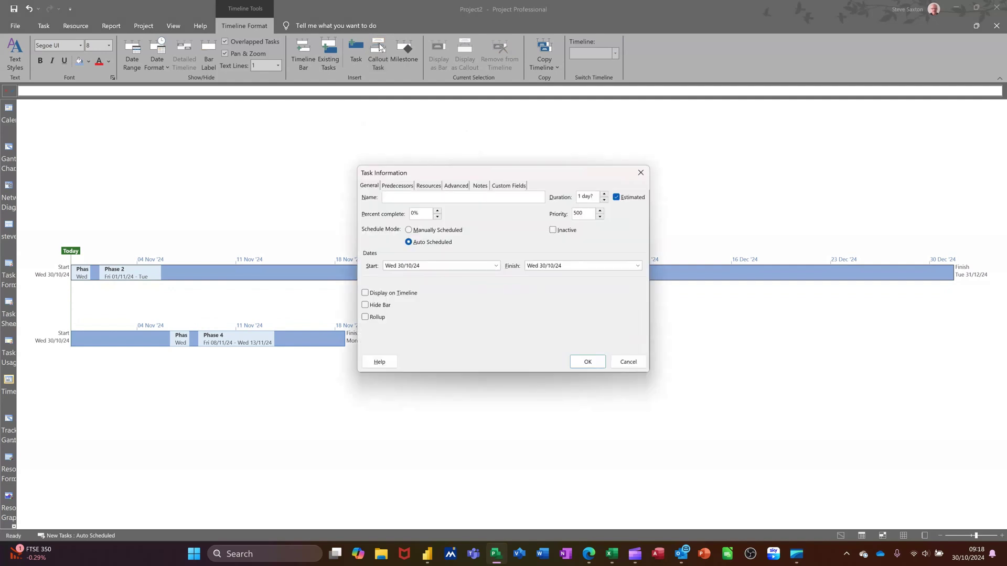
text(Phase 6)
click(496, 267)
click(493, 277)
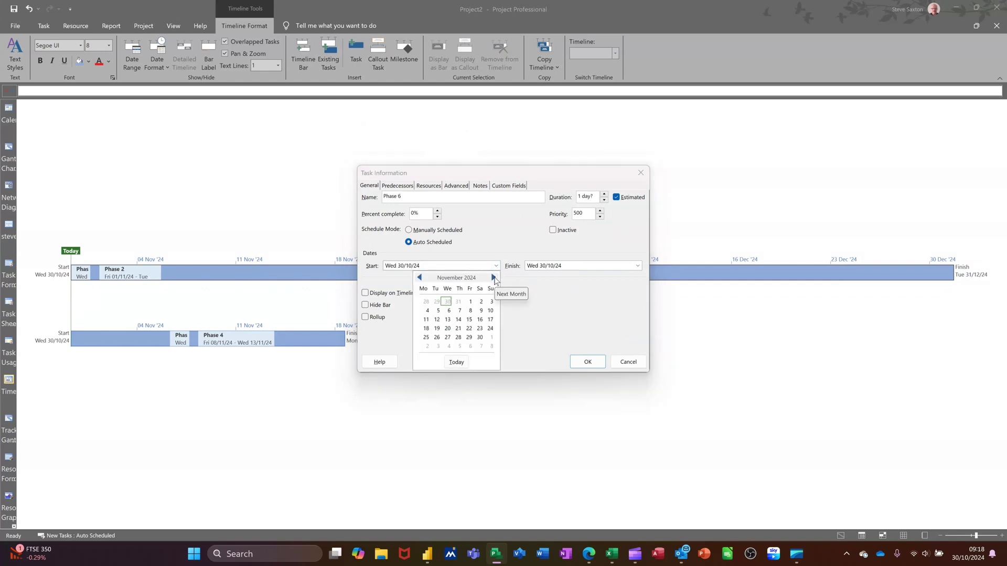
click(494, 277)
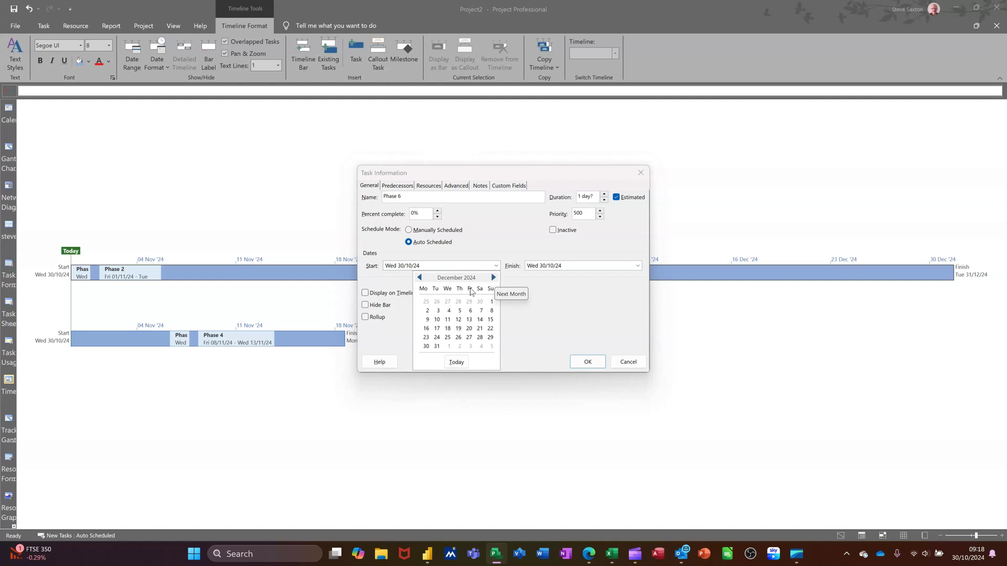
click(427, 310)
click(573, 359)
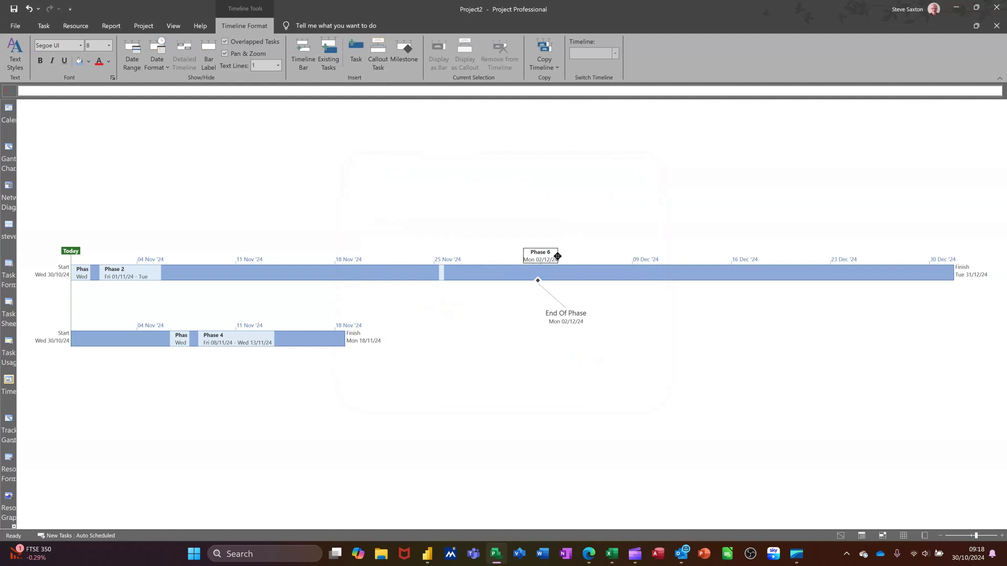
drag(557, 257, 643, 217)
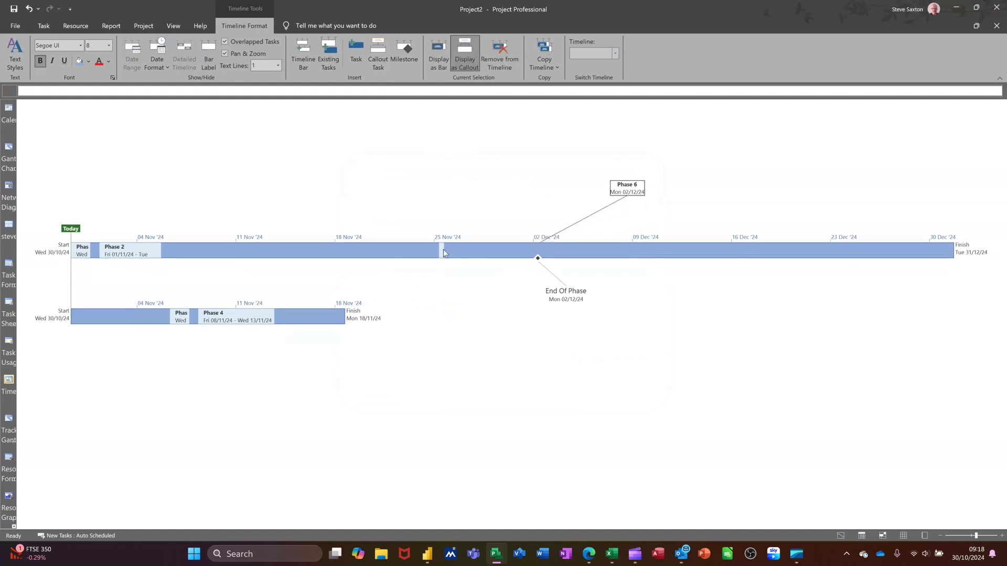
- Pull Phase 5 and Phase 2 off the first timeline bar and Phase 4 and Phase 3 off the second so they display as callouts
drag(443, 250, 472, 329)
click(430, 253)
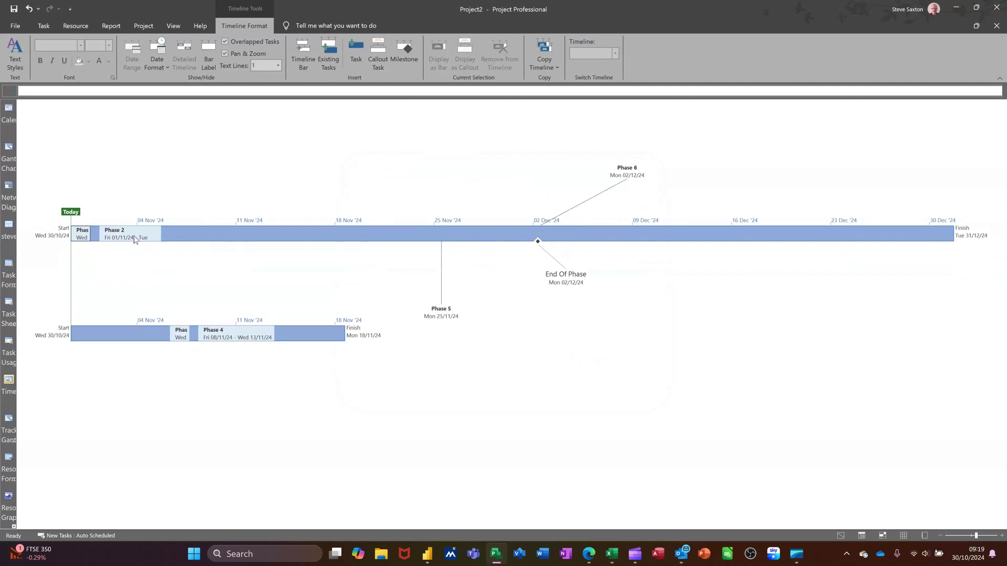
drag(137, 239, 206, 177)
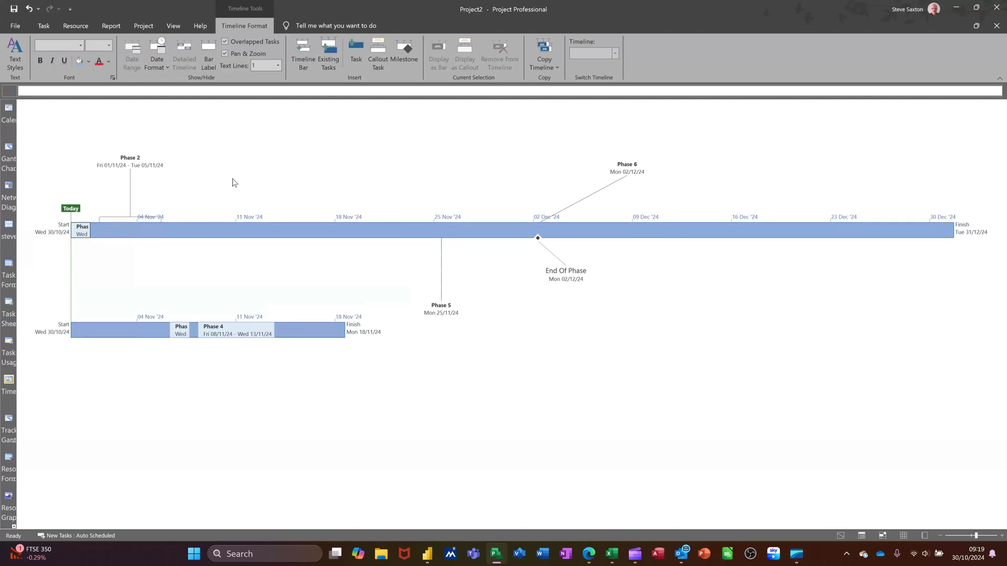
click(220, 180)
drag(212, 335, 247, 385)
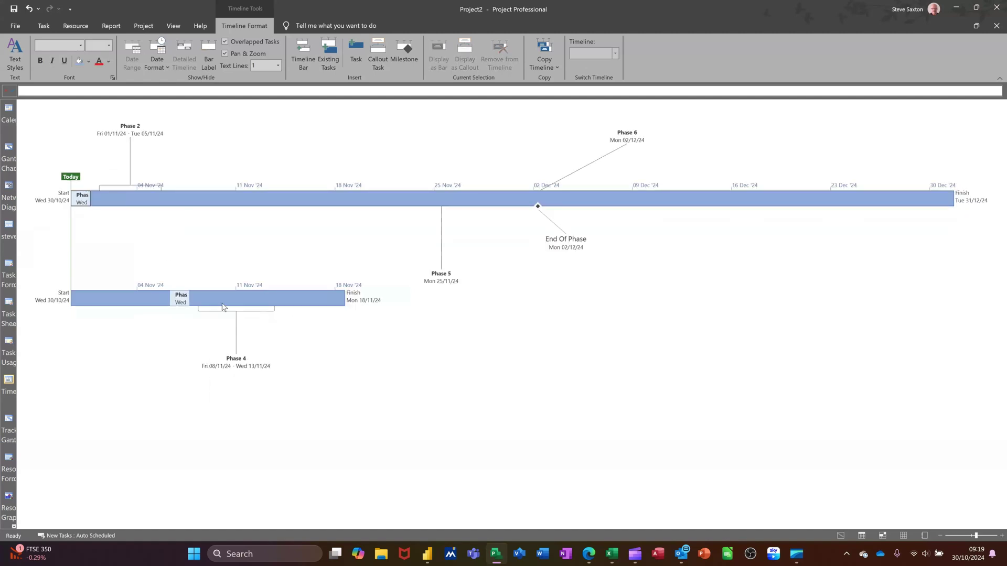
drag(179, 300, 142, 347)
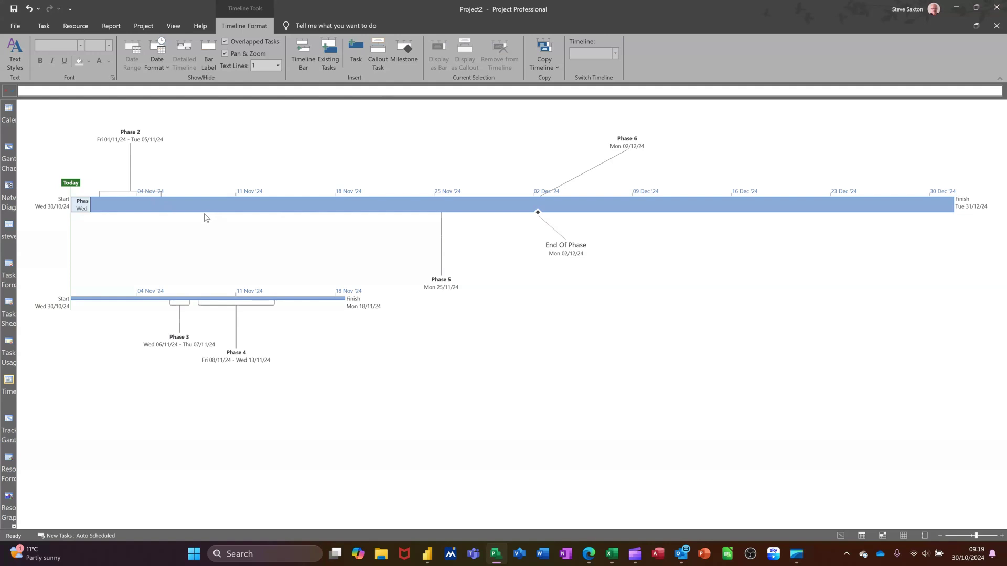
- Insert a new task named Phase 7 on the second timeline bar with a start date of 5 November 2024
click(211, 303)
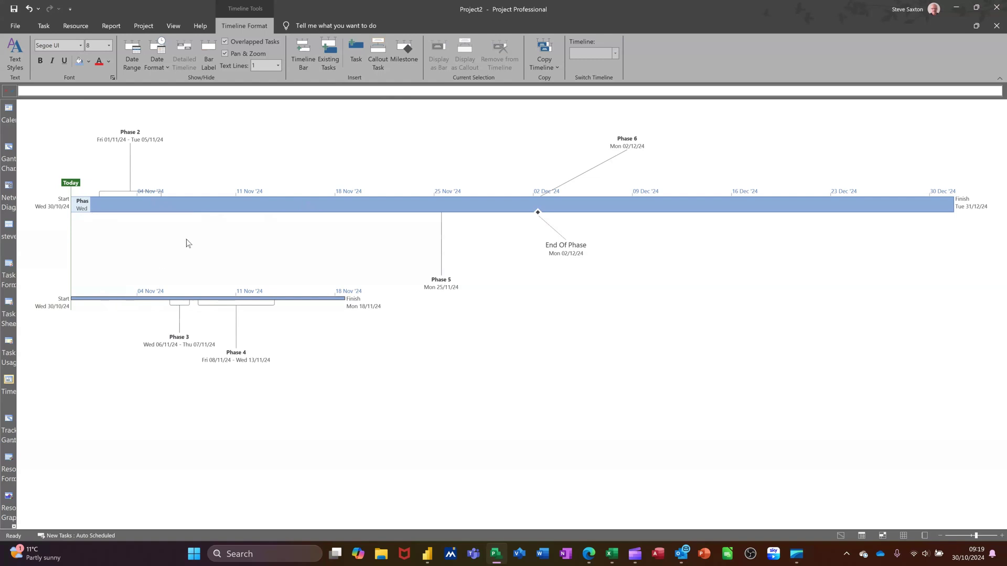
click(354, 48)
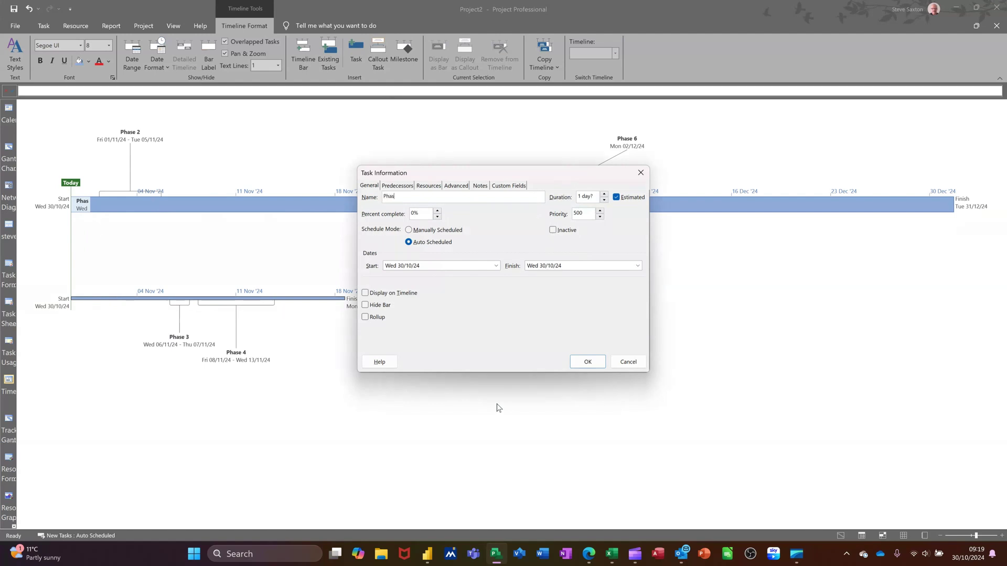
click(497, 266)
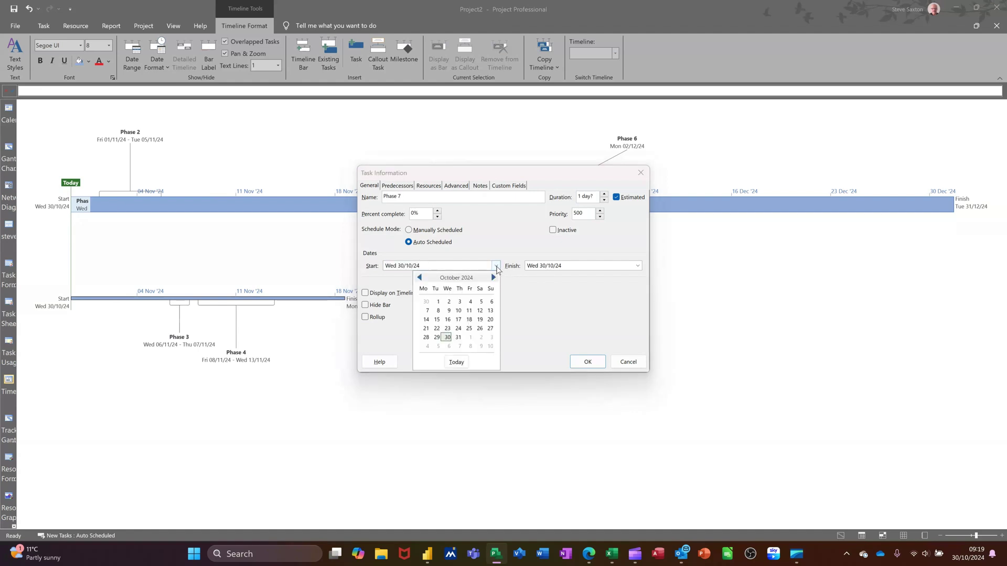
click(493, 278)
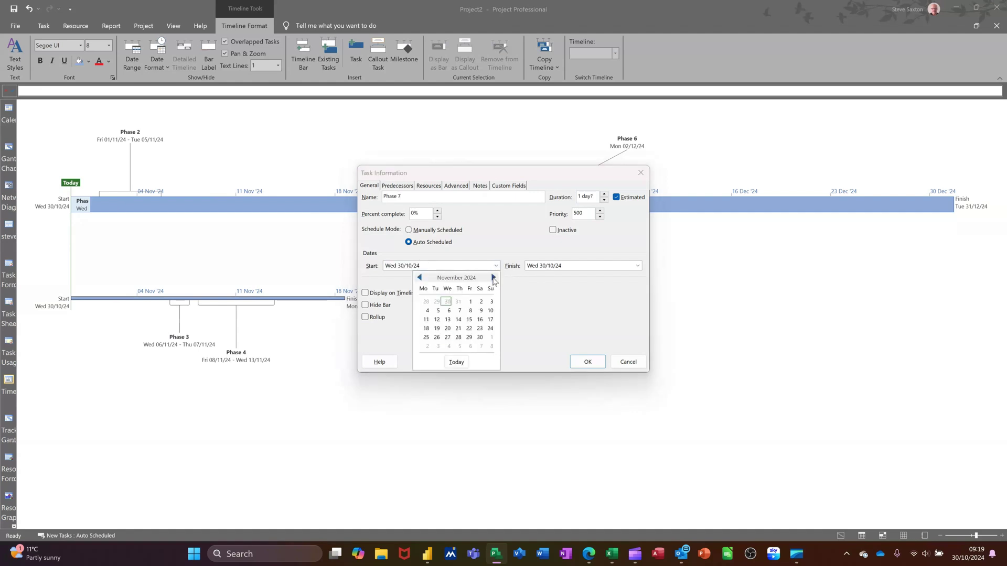
click(438, 310)
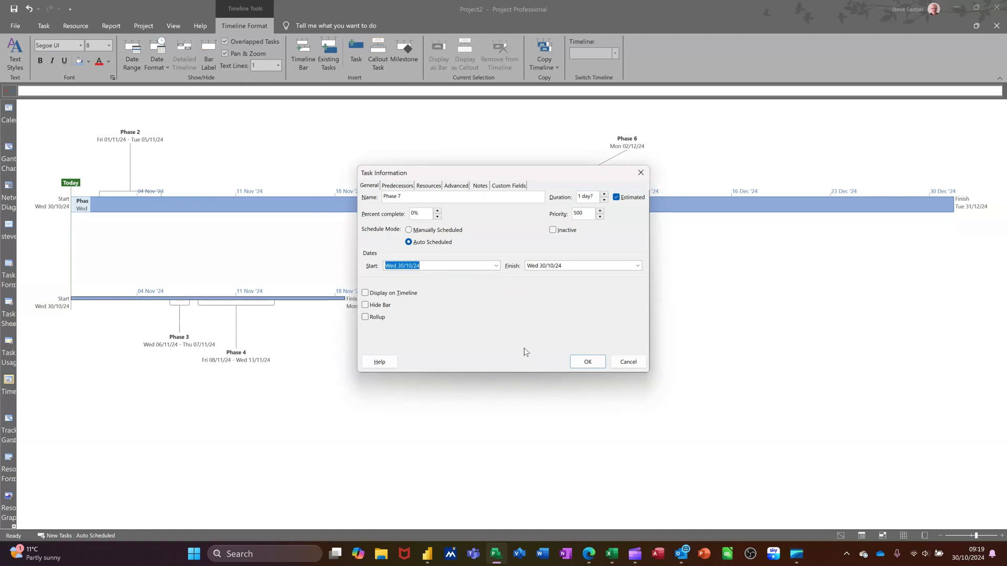
click(586, 362)
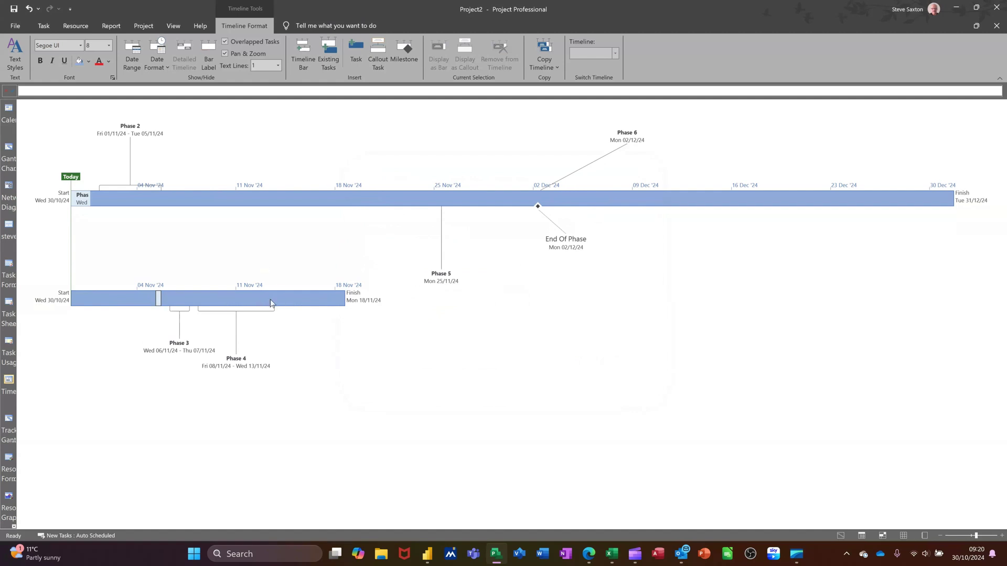
- Fill the timeline bars with standard green and label the first bar Main and the second bar Sub
click(88, 61)
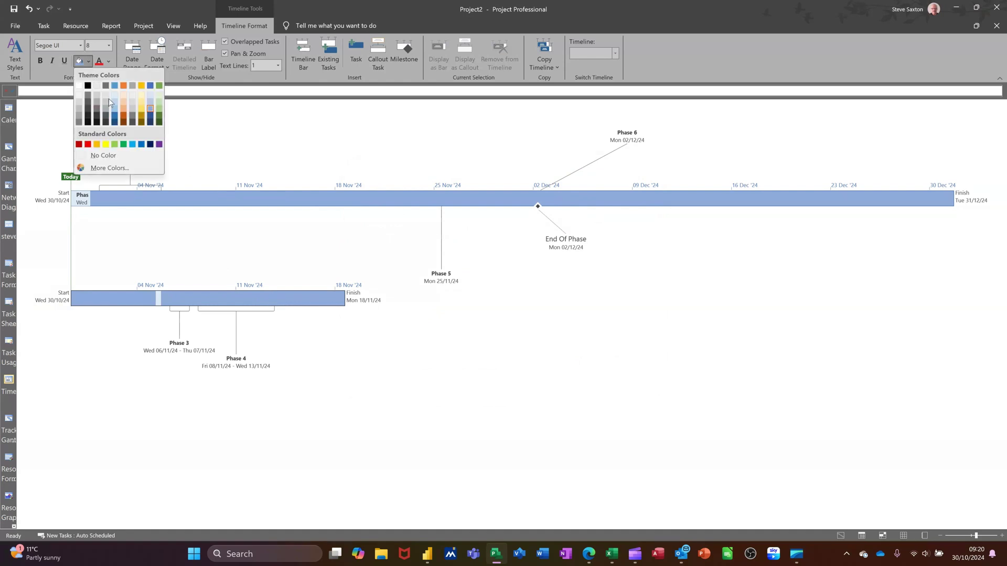
click(123, 145)
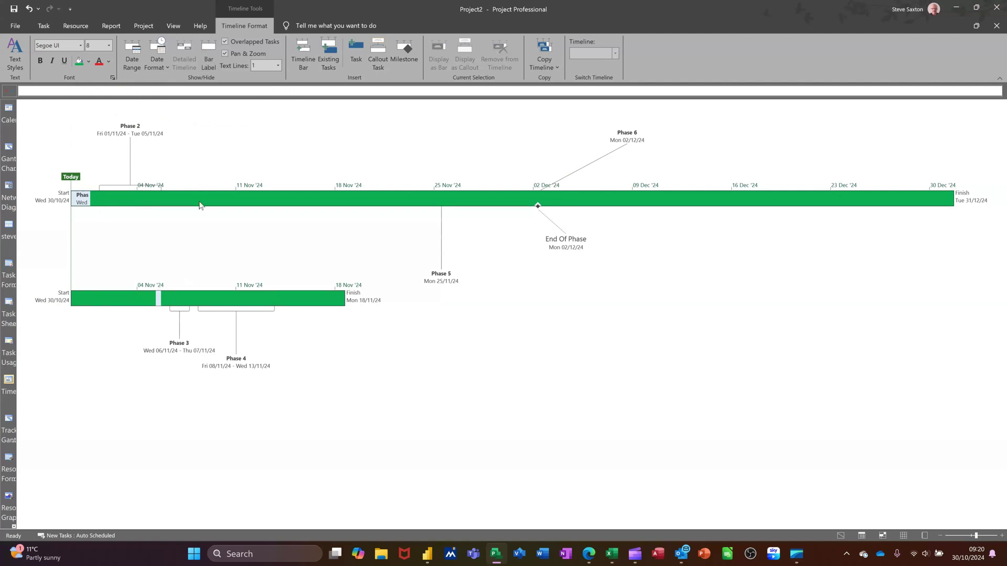
click(206, 60)
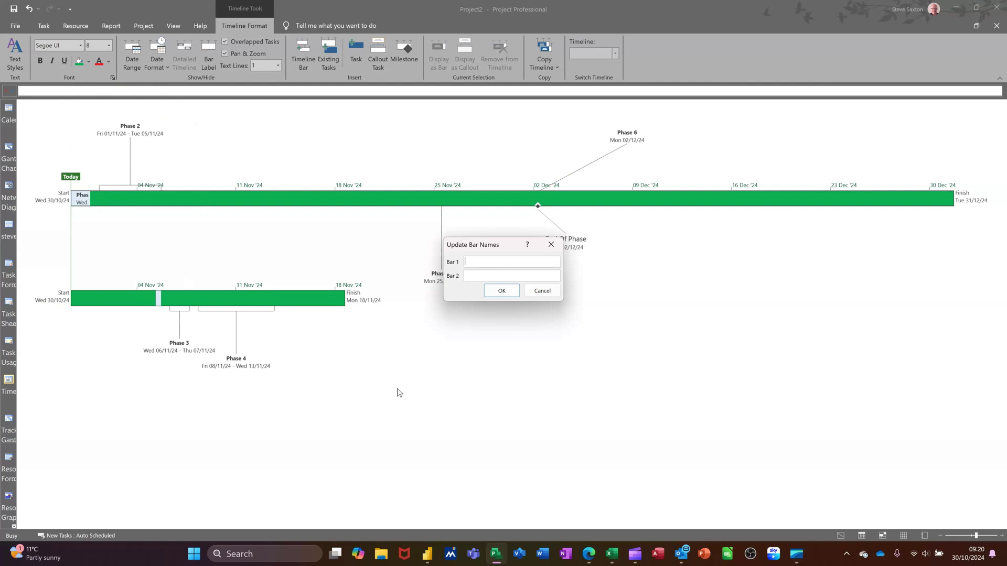
text(Main)
click(476, 276)
click(496, 291)
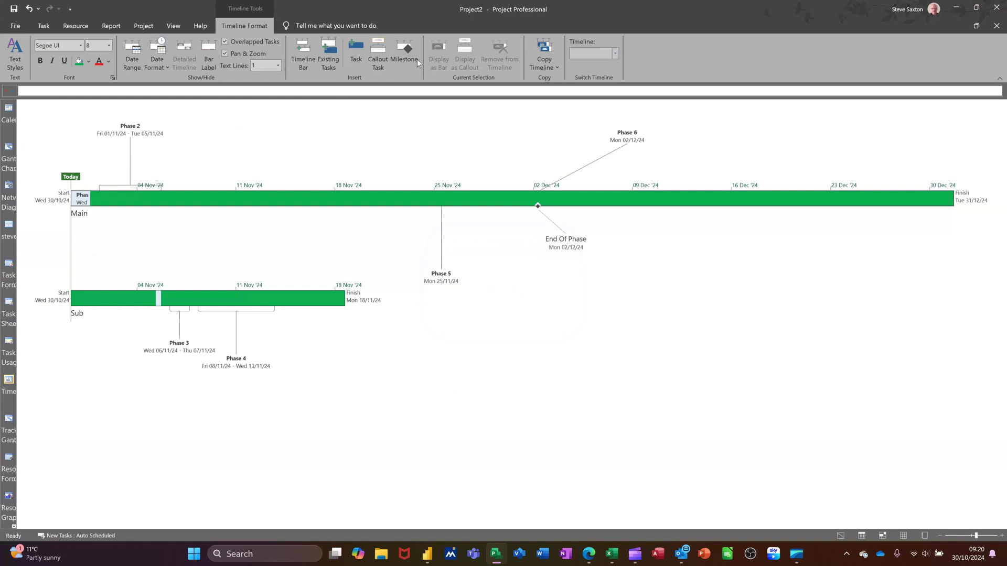
click(556, 69)
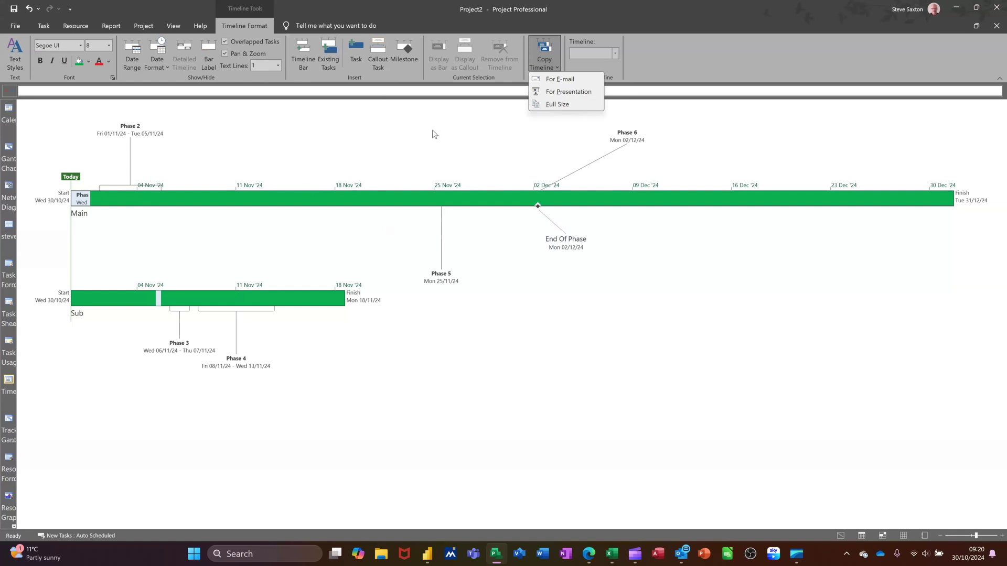
click(353, 405)
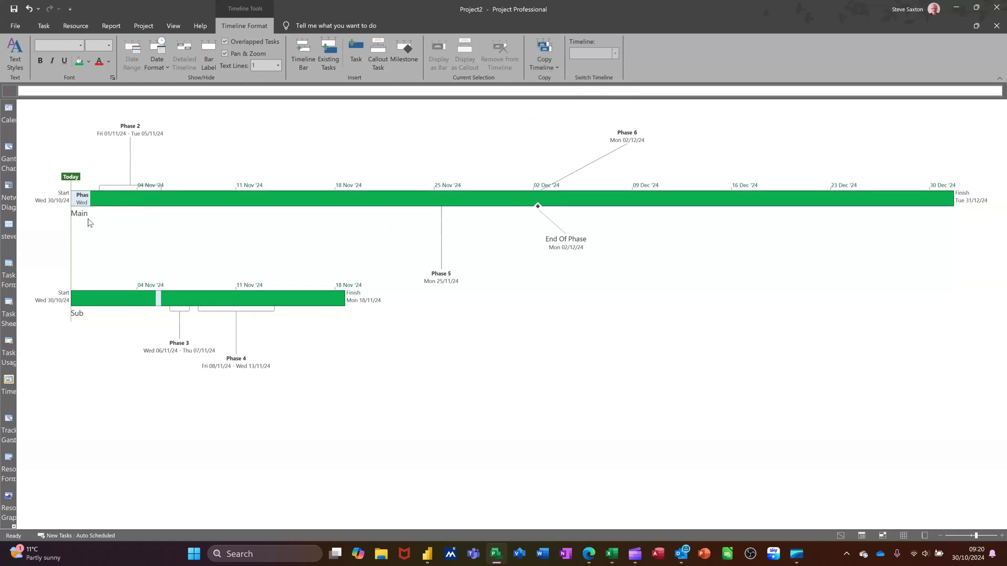
- View the Gantt Chart with the timeline briefly displayed above it and return to the full Timeline view
click(9, 152)
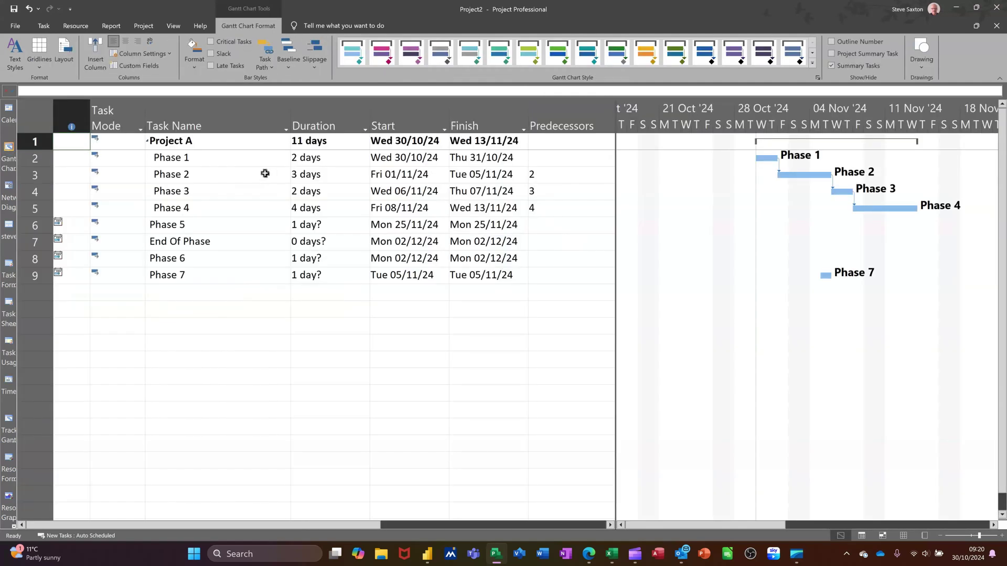
click(175, 29)
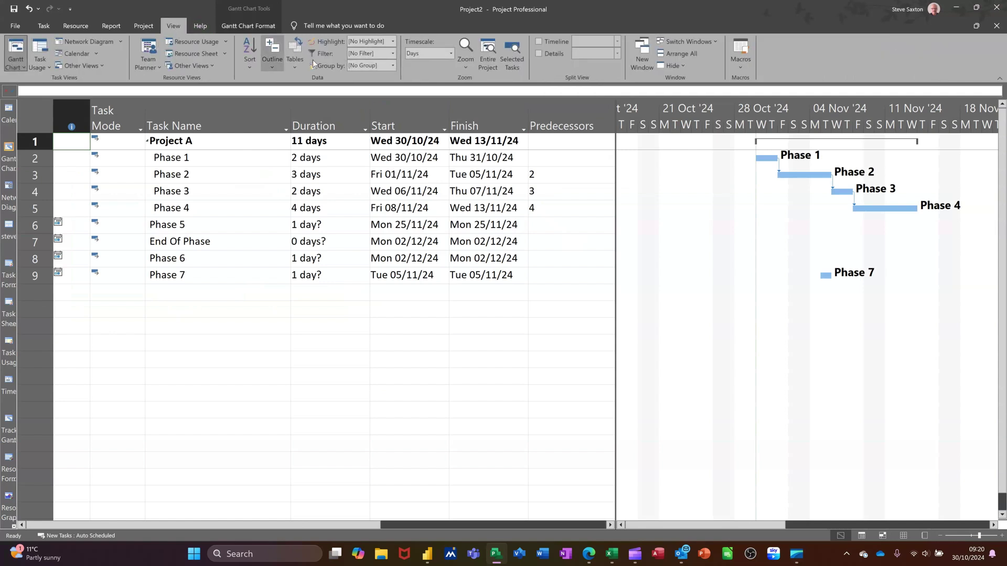
click(539, 41)
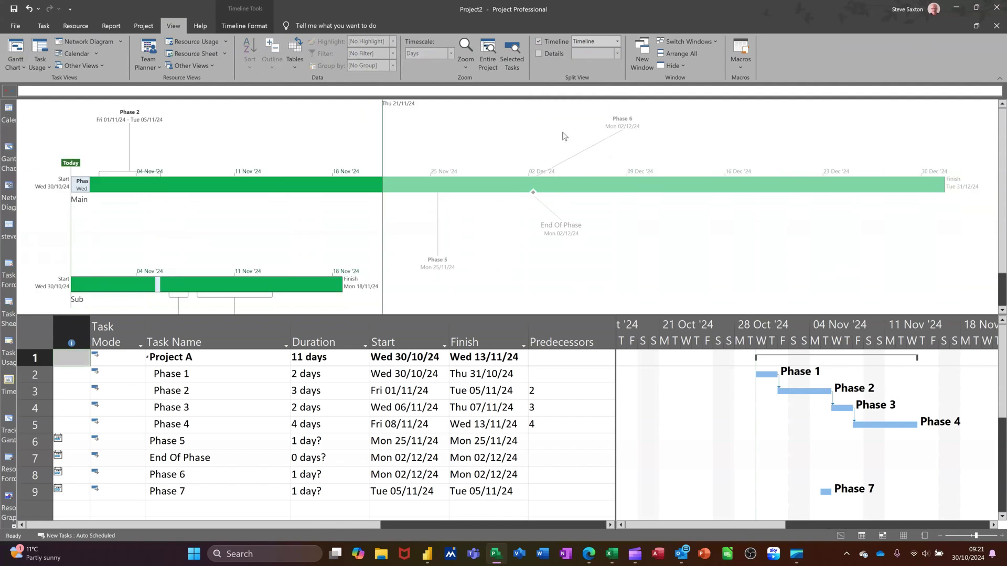
click(540, 43)
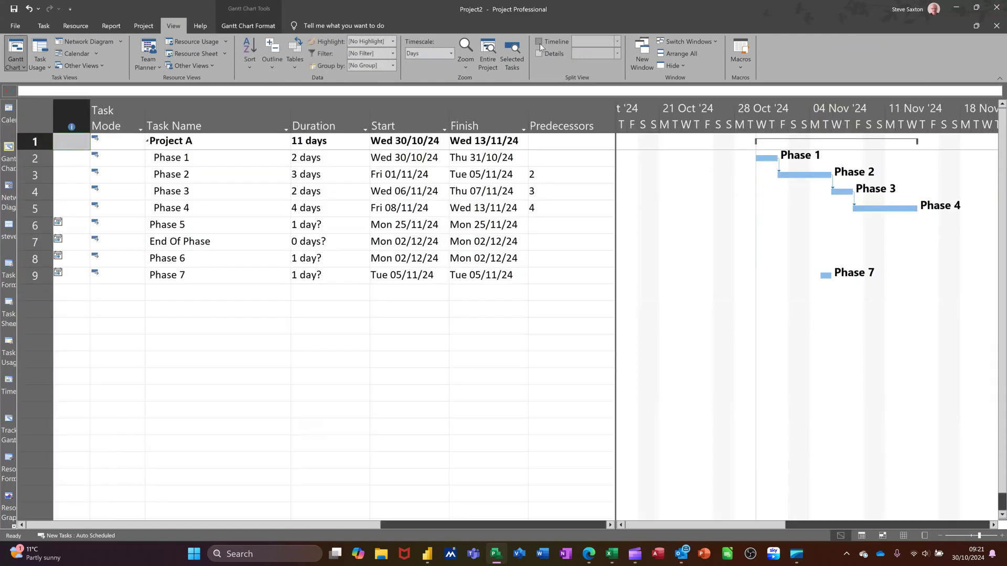
click(43, 25)
click(16, 64)
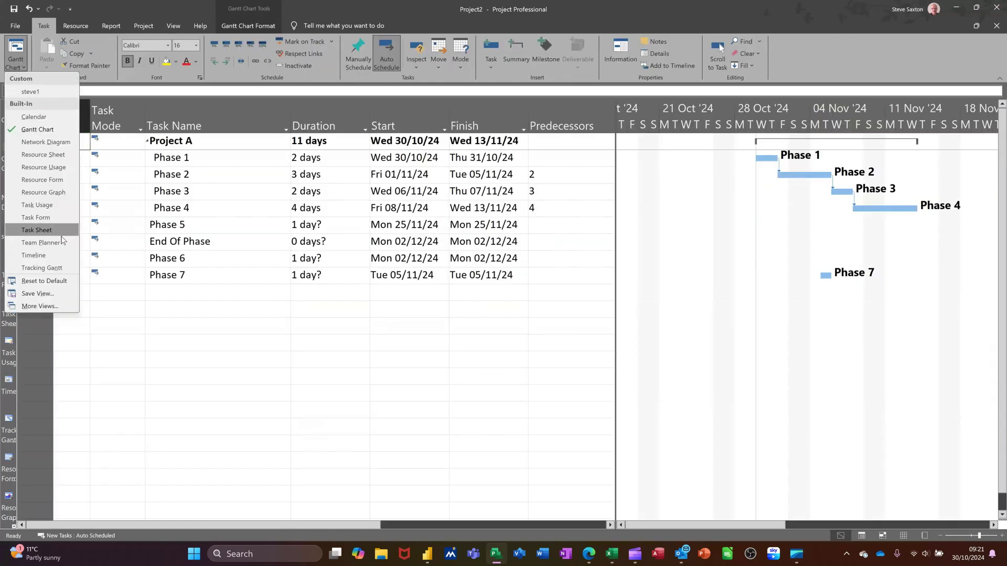
click(34, 255)
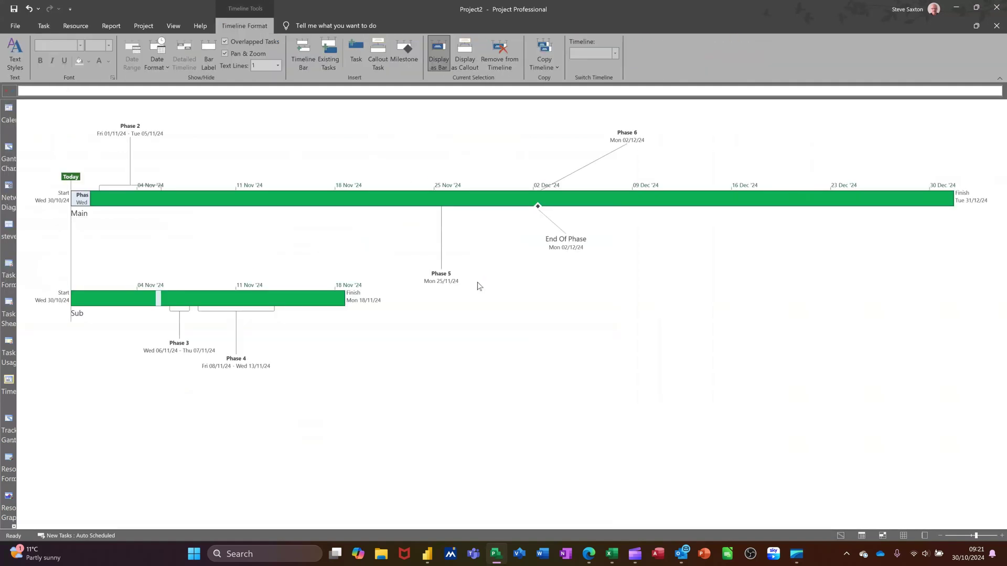
- Fill the timeline bars' background with a light gold theme colour
click(381, 203)
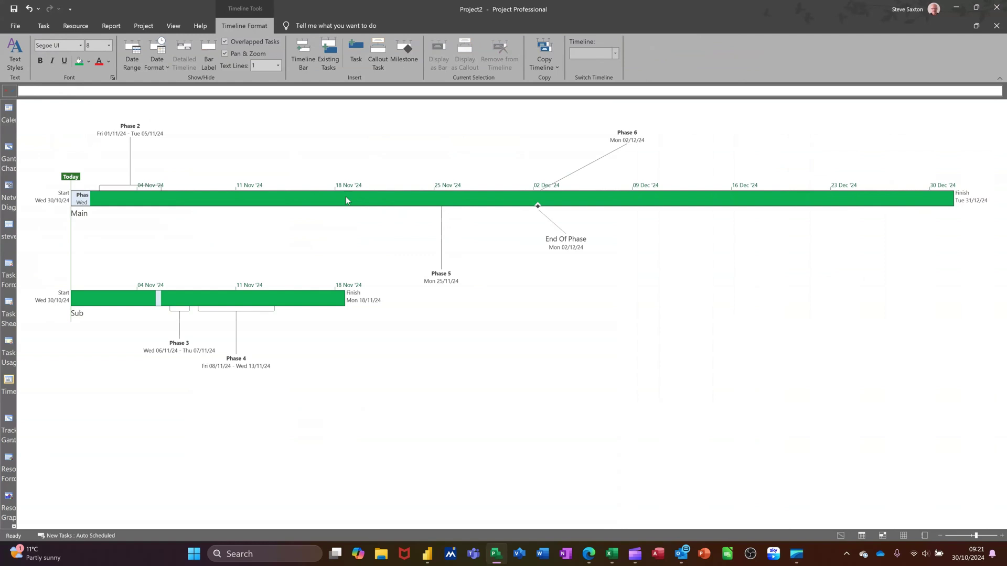
click(90, 62)
click(142, 105)
- Add a third timeline bar and fill the background of the timeline bars with a dark grey theme colour
click(312, 305)
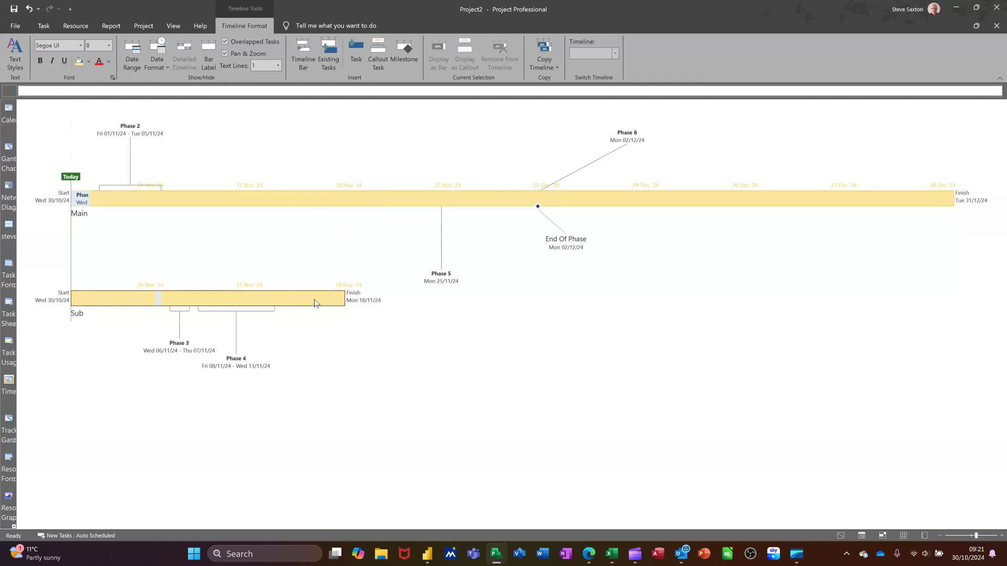
click(310, 56)
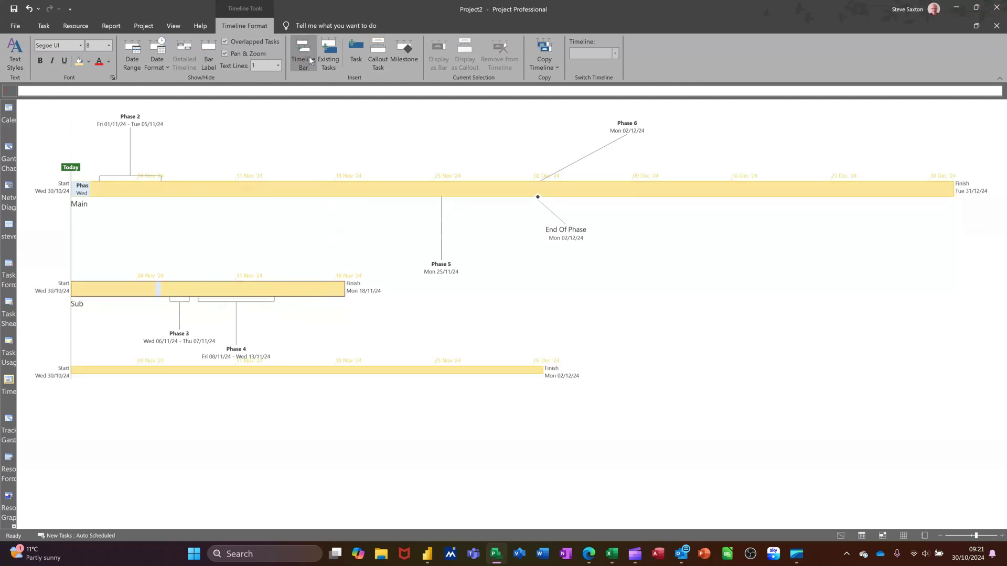
click(340, 373)
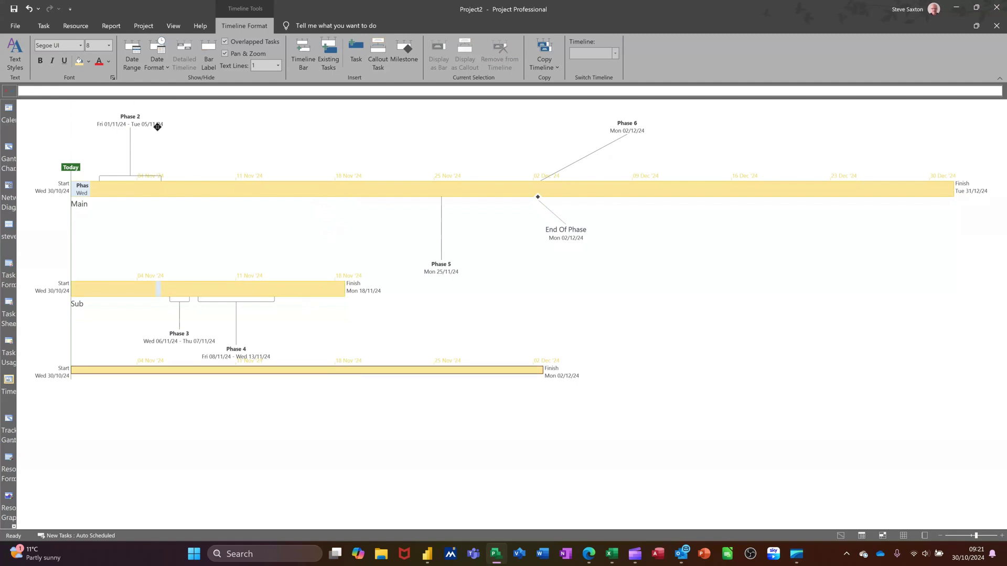
click(89, 62)
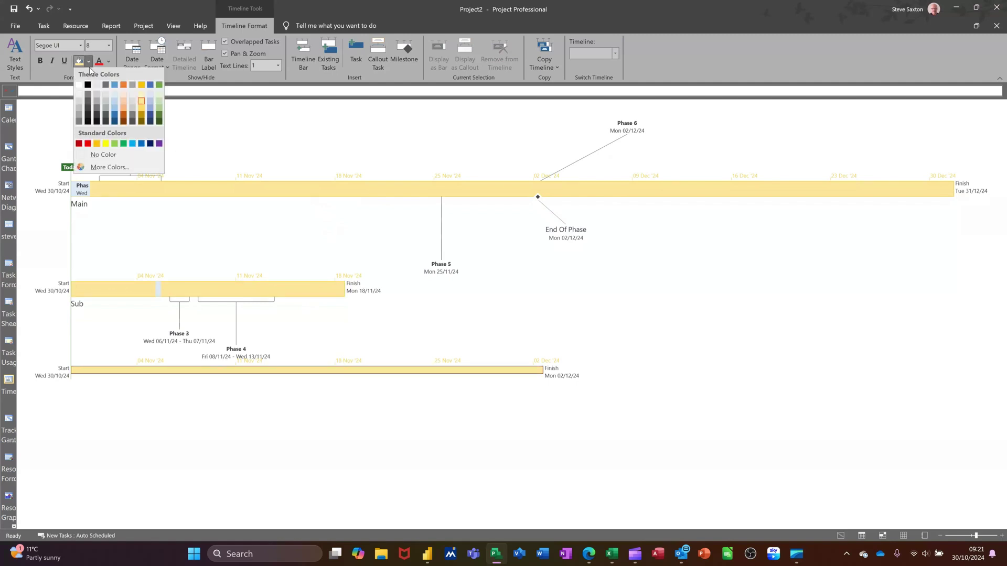
click(89, 108)
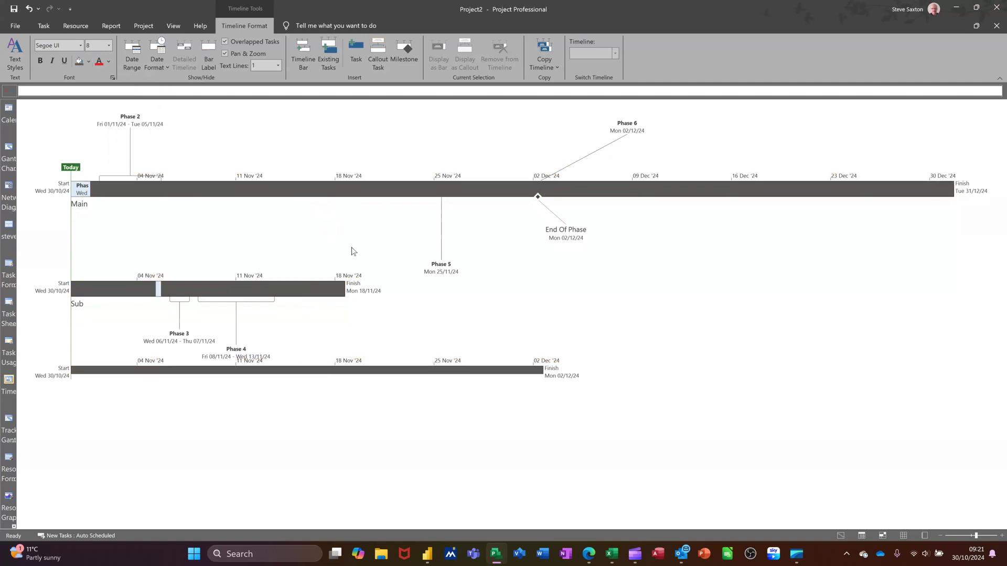